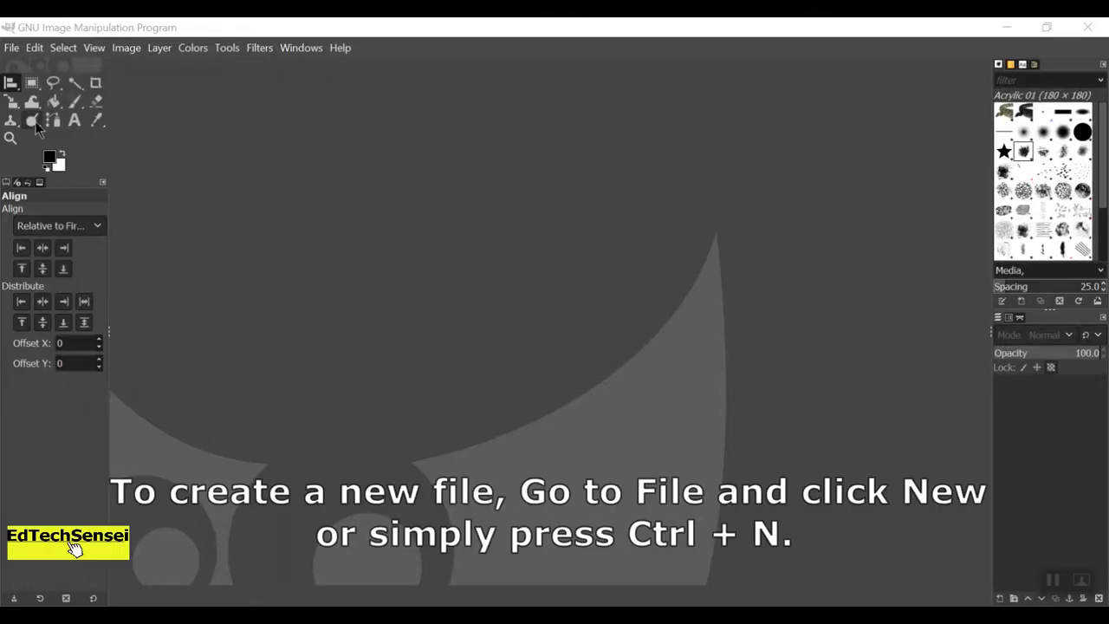
Confirm the new blank 1920×1080 canvas.
click(364, 450)
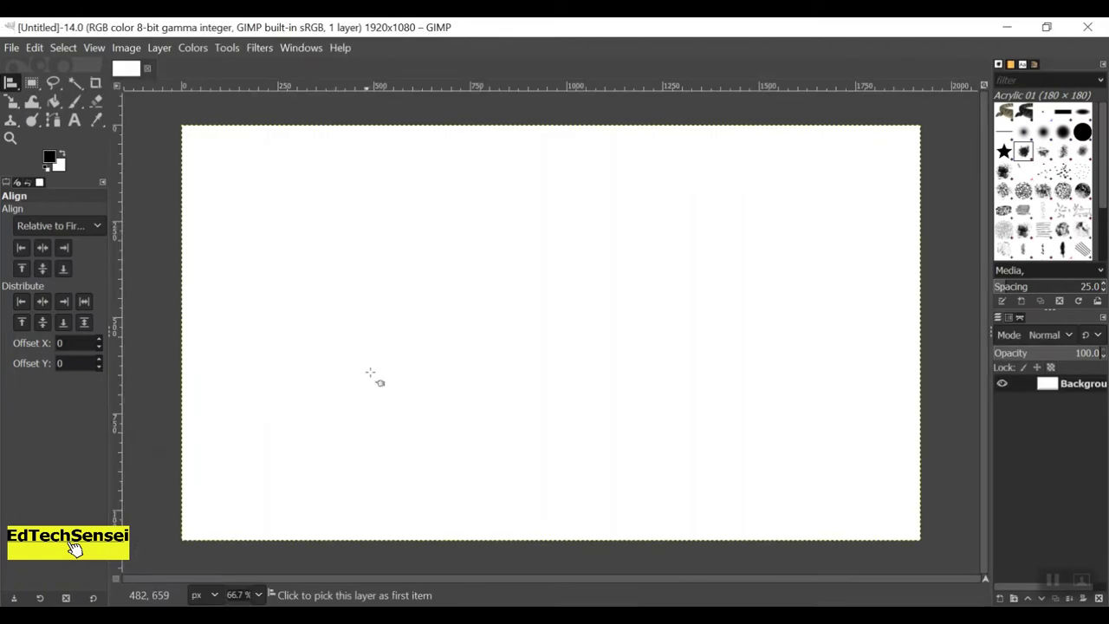
Open the floating-island picture and convert it to the built-in sRGB profile.
click(34, 47)
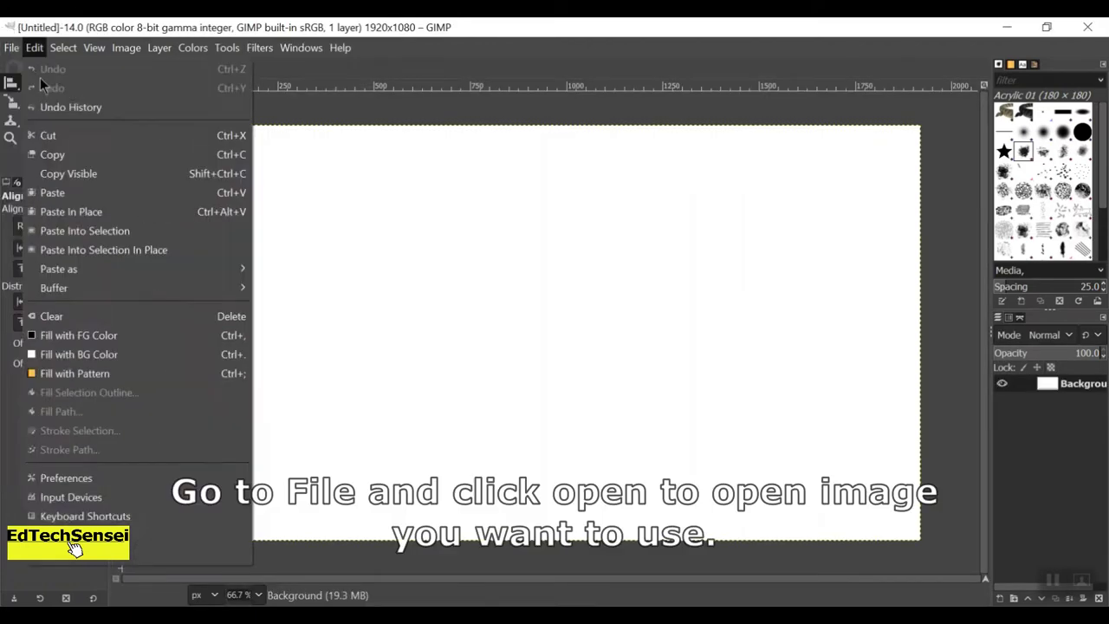
click(30, 107)
click(190, 127)
click(467, 403)
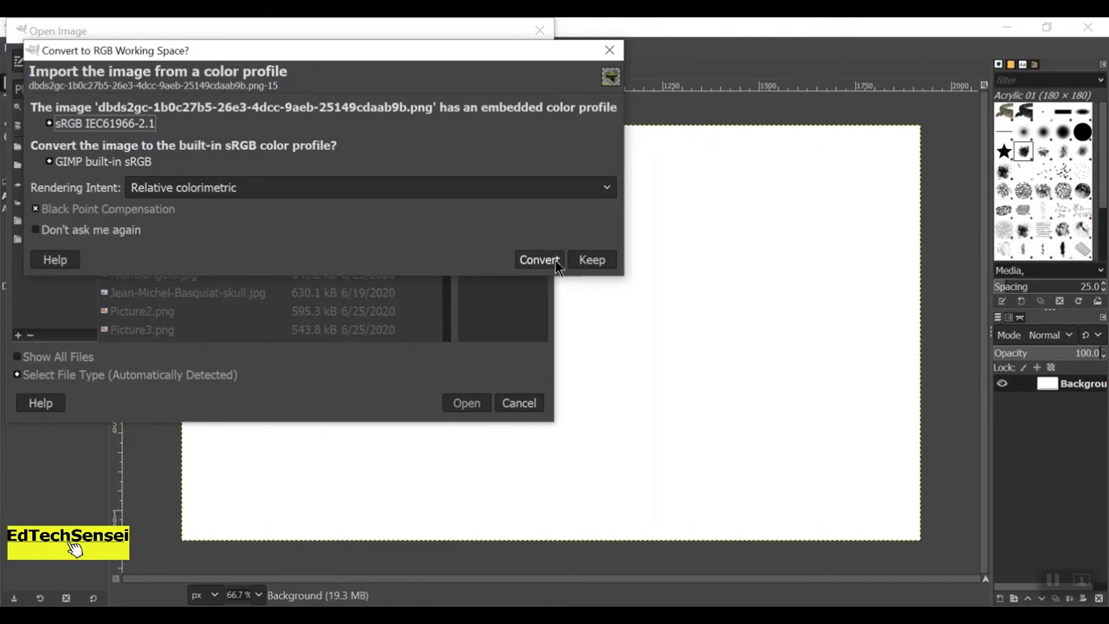
click(539, 259)
Select the island freehand, copy it, and paste it into the blank canvas.
key(f)
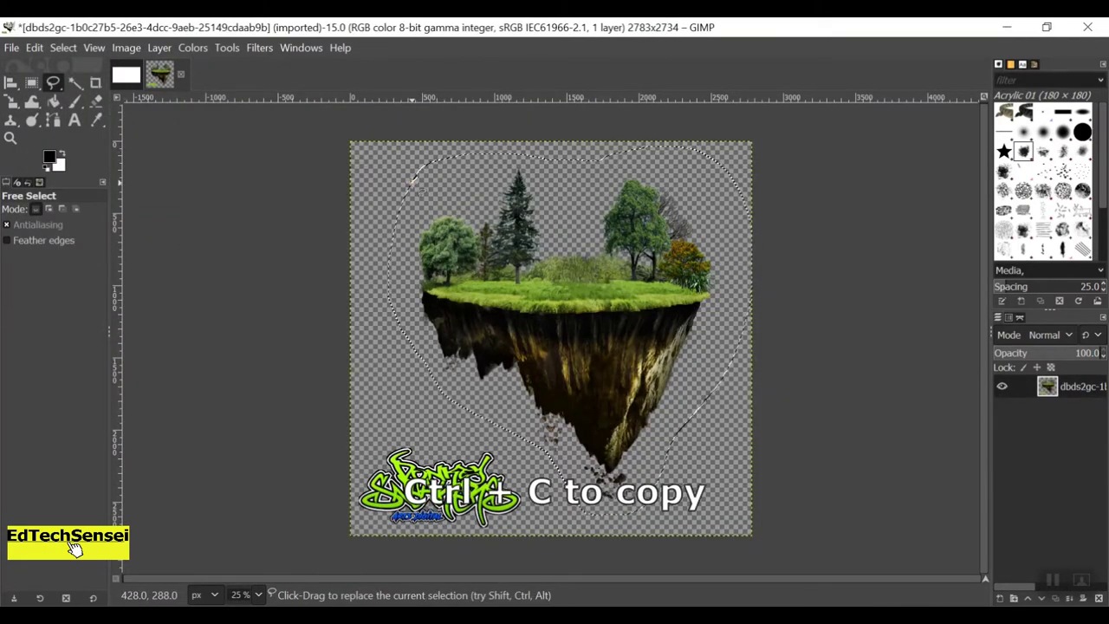
key(ctrl+c)
key(ctrl+v)
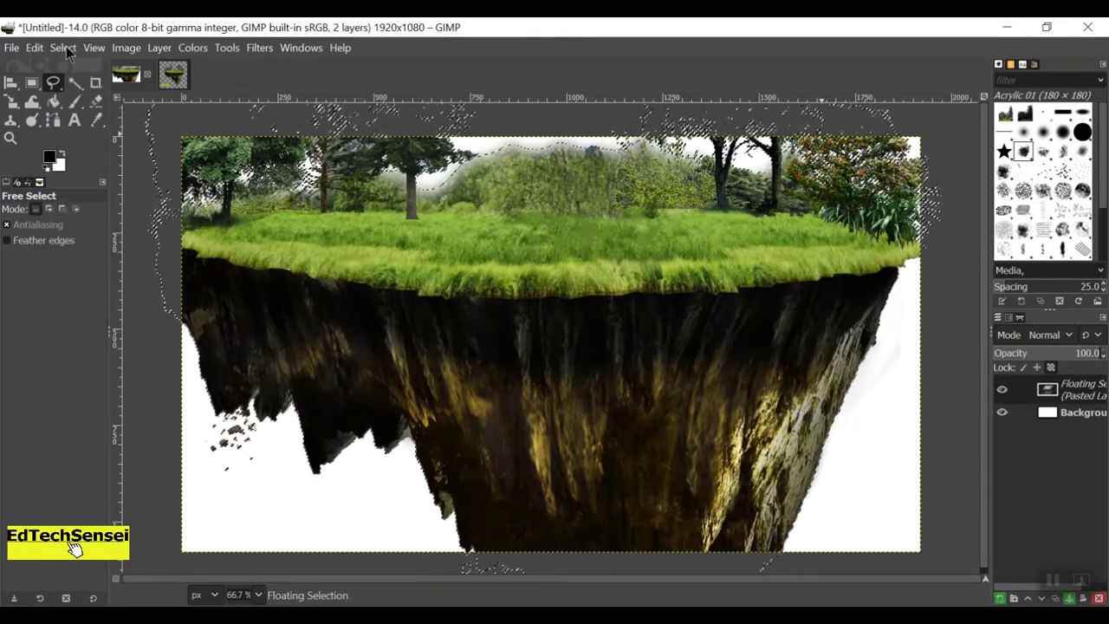
Zoom out to 33.3%, then shrink the pasted island and move it toward the centre.
key(shift+s)
click(95, 48)
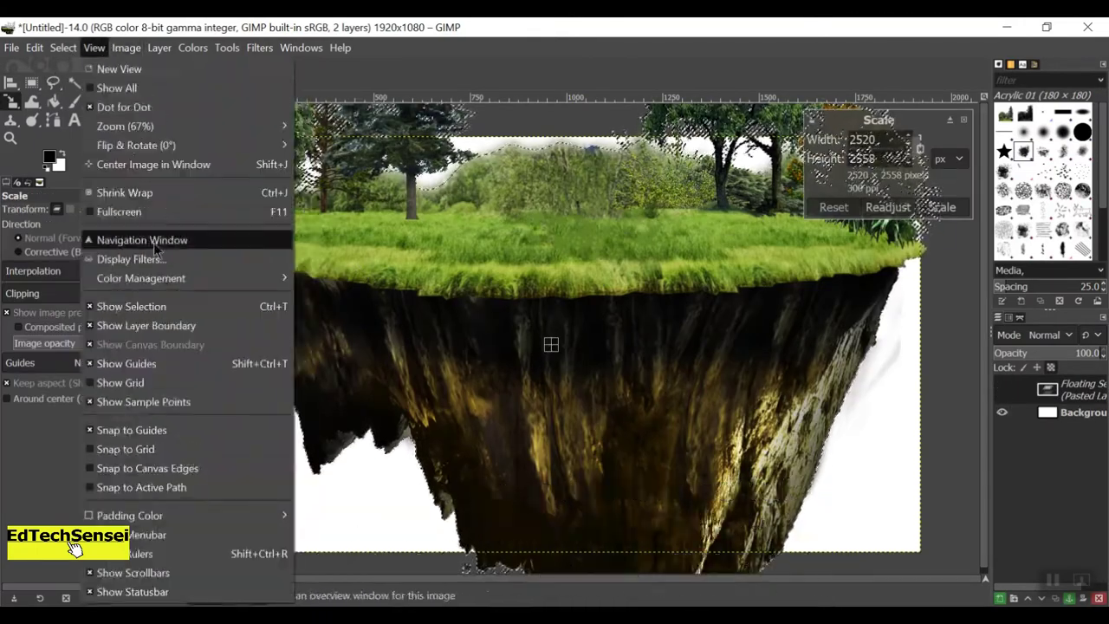
click(356, 165)
click(95, 47)
mouse_move(125, 125)
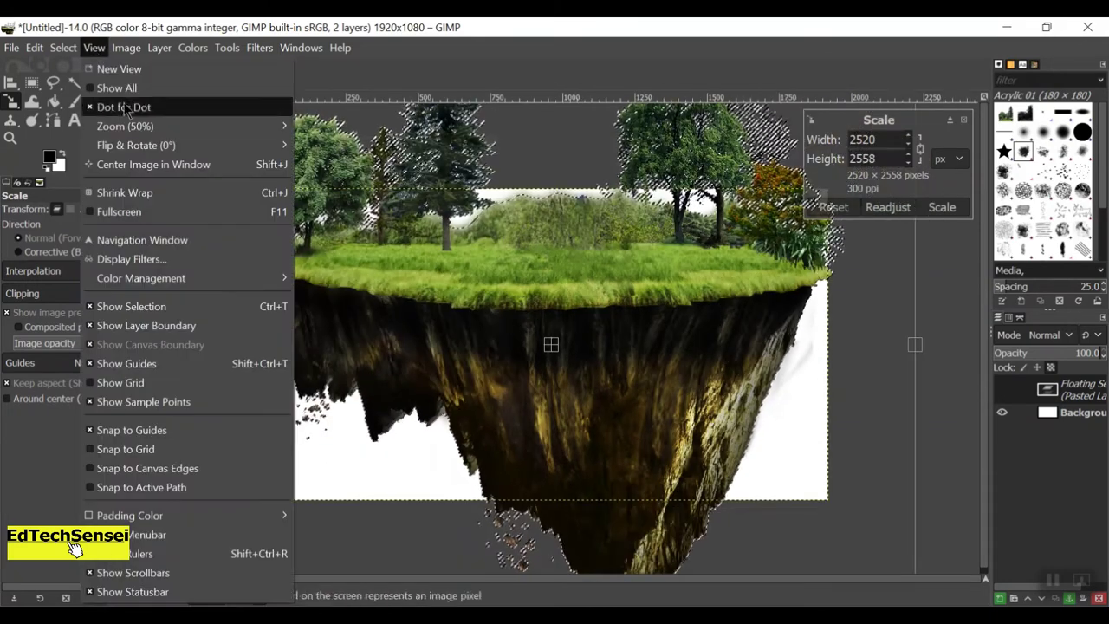
click(320, 141)
drag(320, 115, 525, 317)
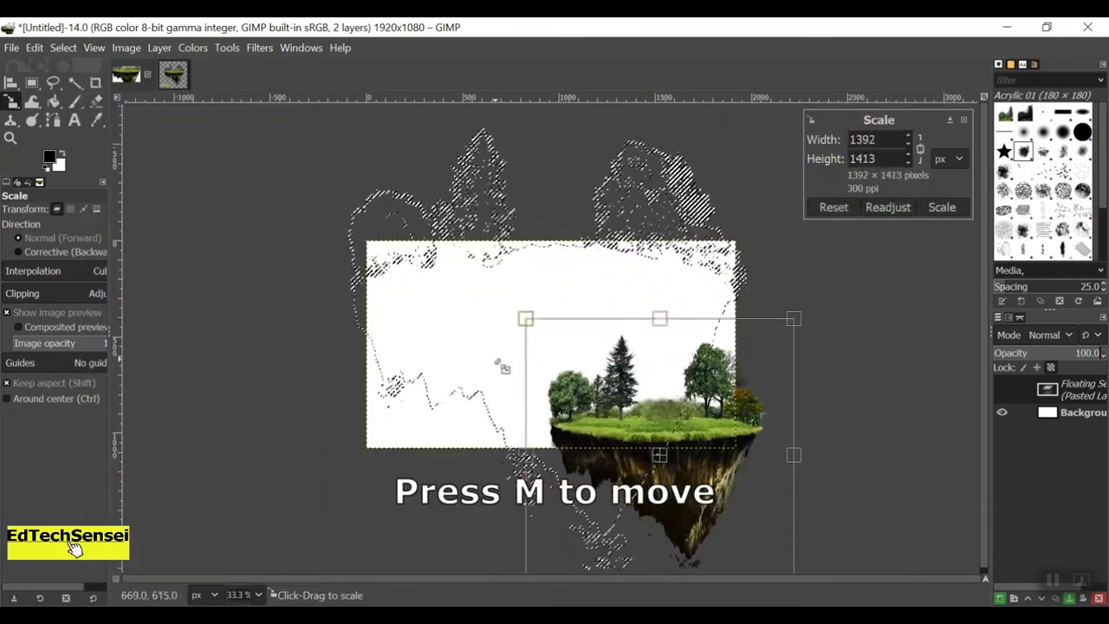
key(m)
drag(623, 382, 536, 332)
Shrink the island further to about 1310×1330 px, centre it, and fit the view.
key(shift+s)
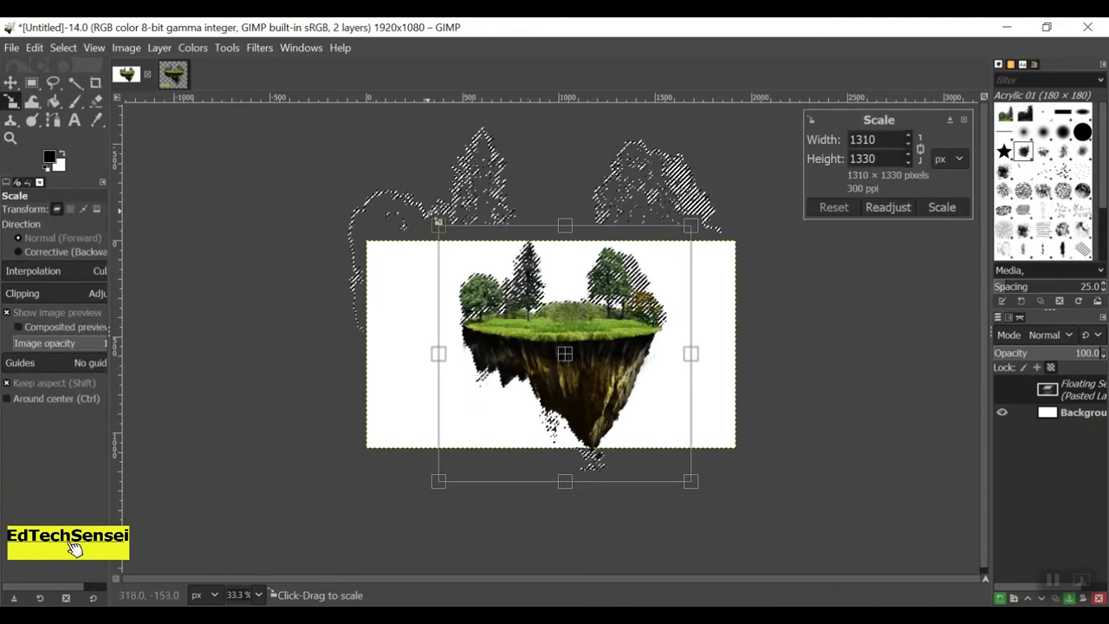
drag(436, 234, 508, 309)
key(Return)
key(m)
drag(589, 374, 532, 328)
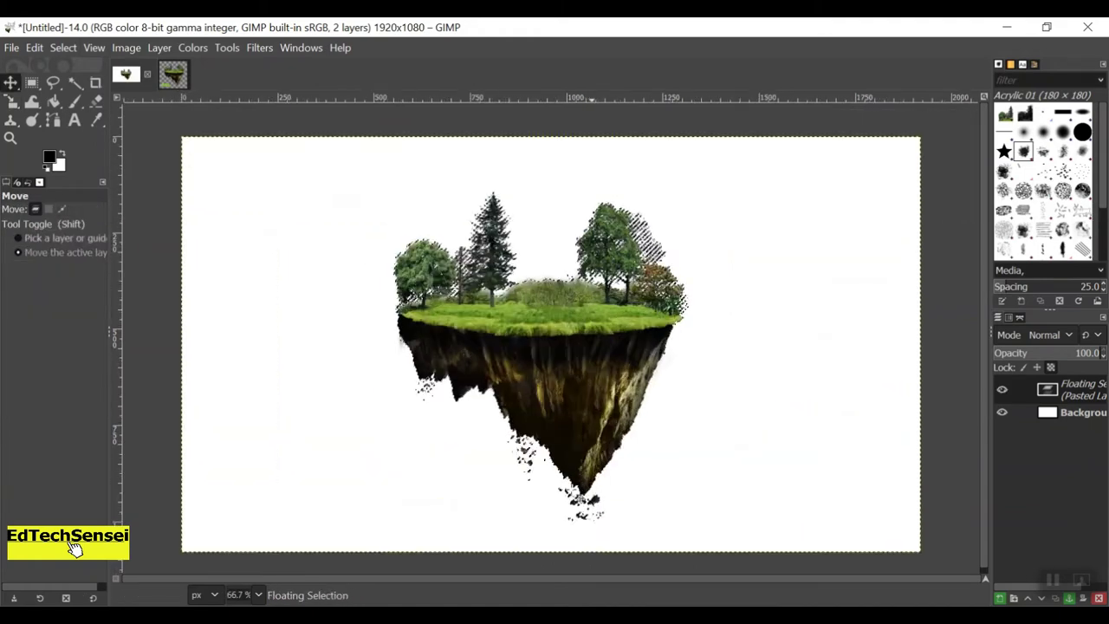
key(shift+ctrl+j)
click(12, 47)
Cut the hummingbird from birds_PNG49.png with Scissors Select, anchor the island, and paste the bird.
click(33, 107)
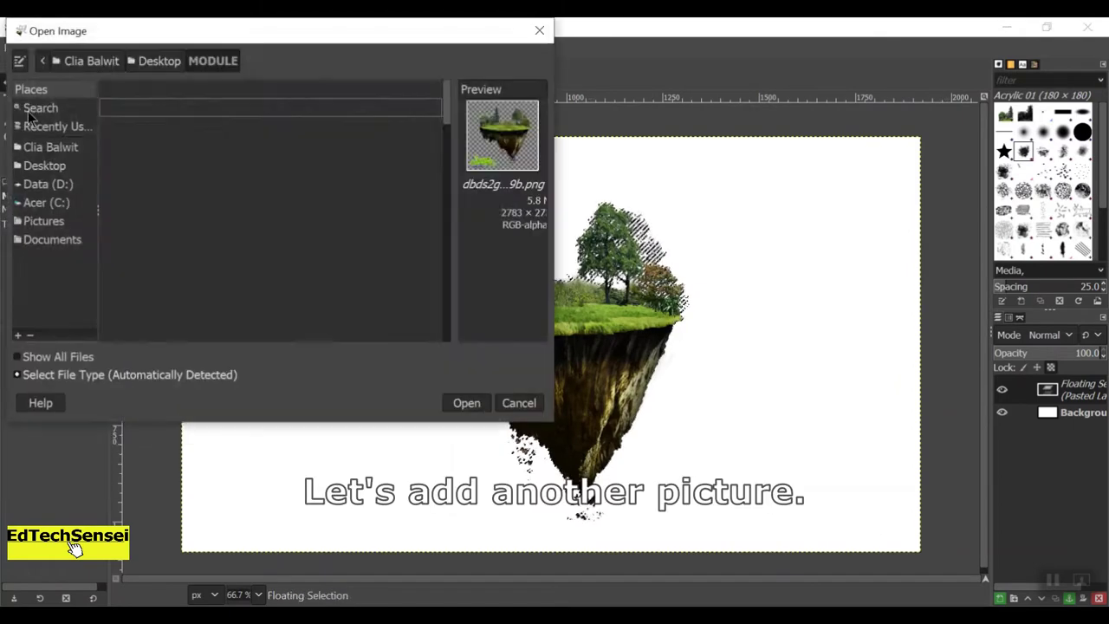
click(143, 146)
click(463, 401)
drag(60, 91, 139, 104)
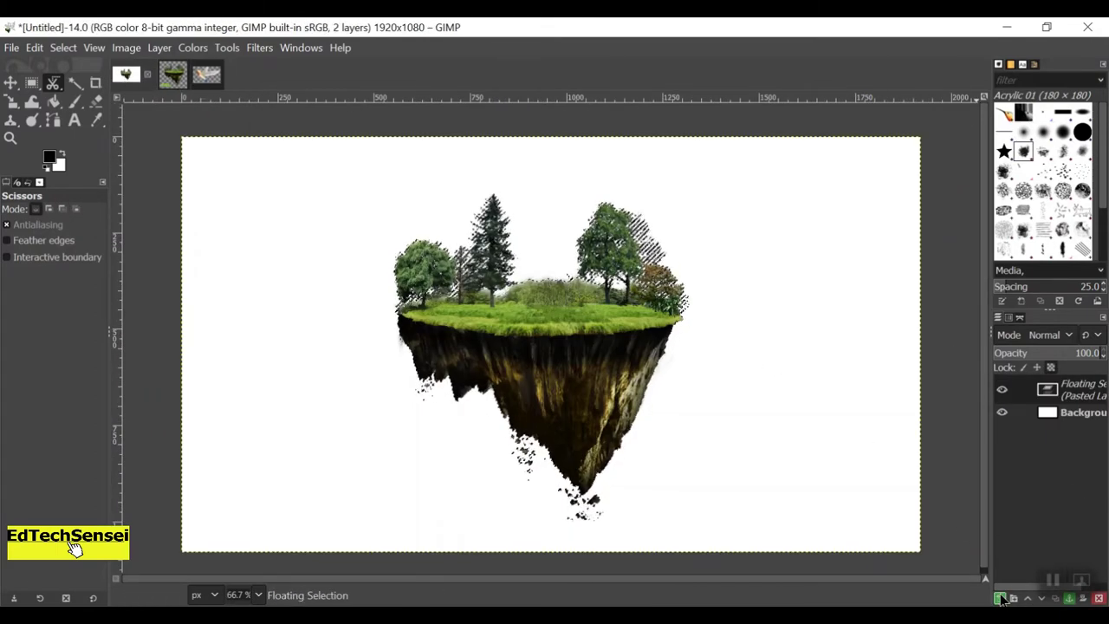
click(1001, 598)
key(ctrl+v)
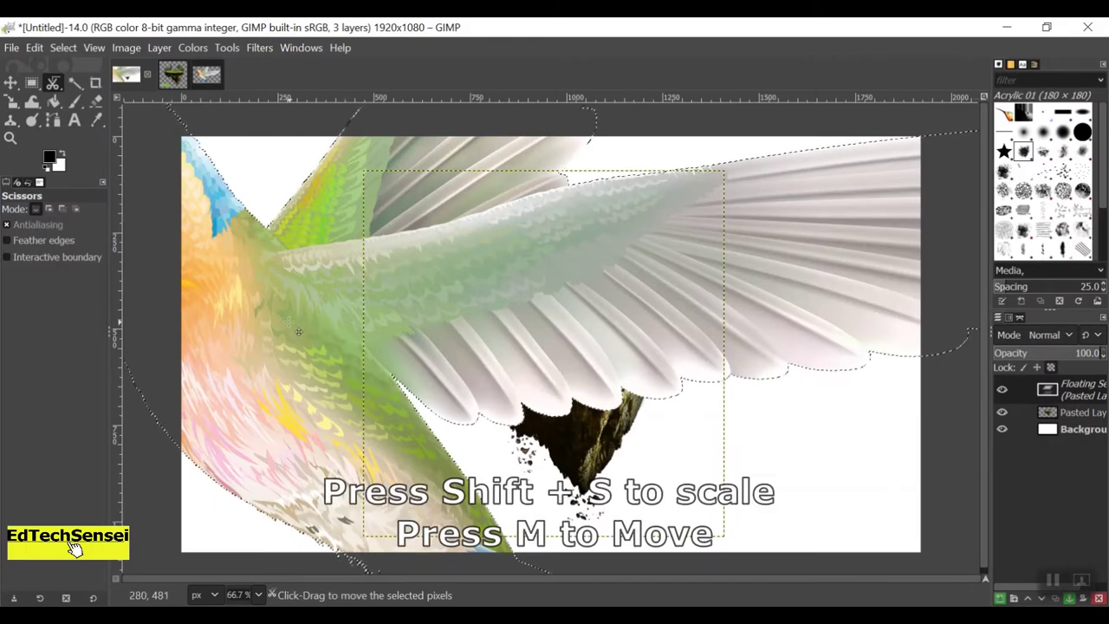
Move the hummingbird from the left edge onto the island and shrink it.
click(10, 82)
key(shift+s)
click(217, 240)
key(m)
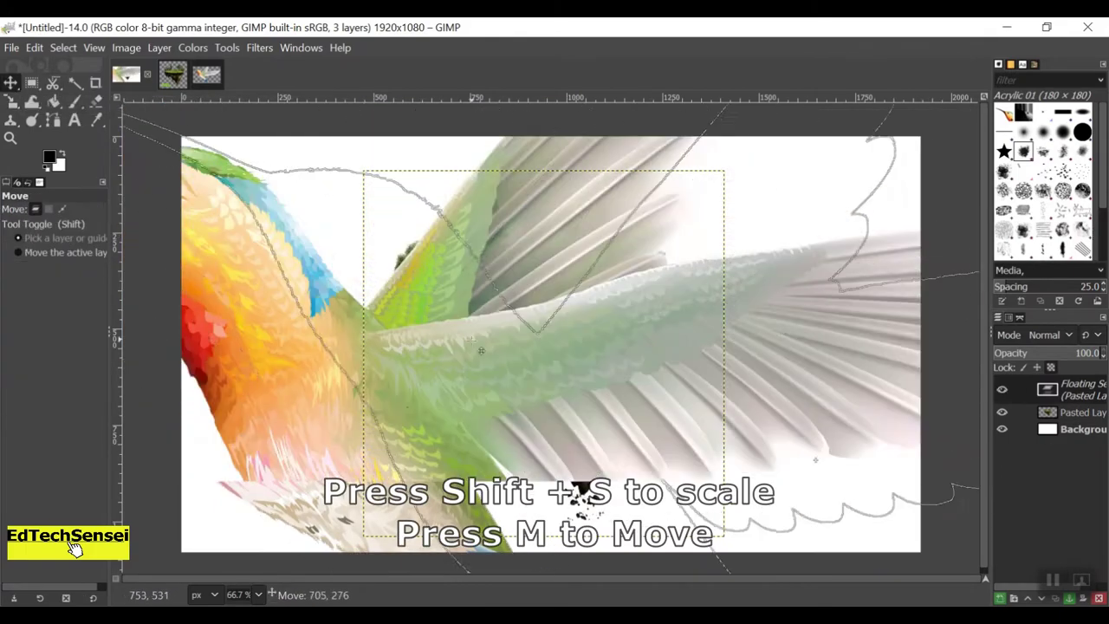
mouse_move(217, 240)
mouse_down()
mouse_move(433, 286)
mouse_move(452, 315)
mouse_move(667, 425)
mouse_up()
key(shift+s)
key(Return)
key(m)
drag(852, 497, 845, 493)
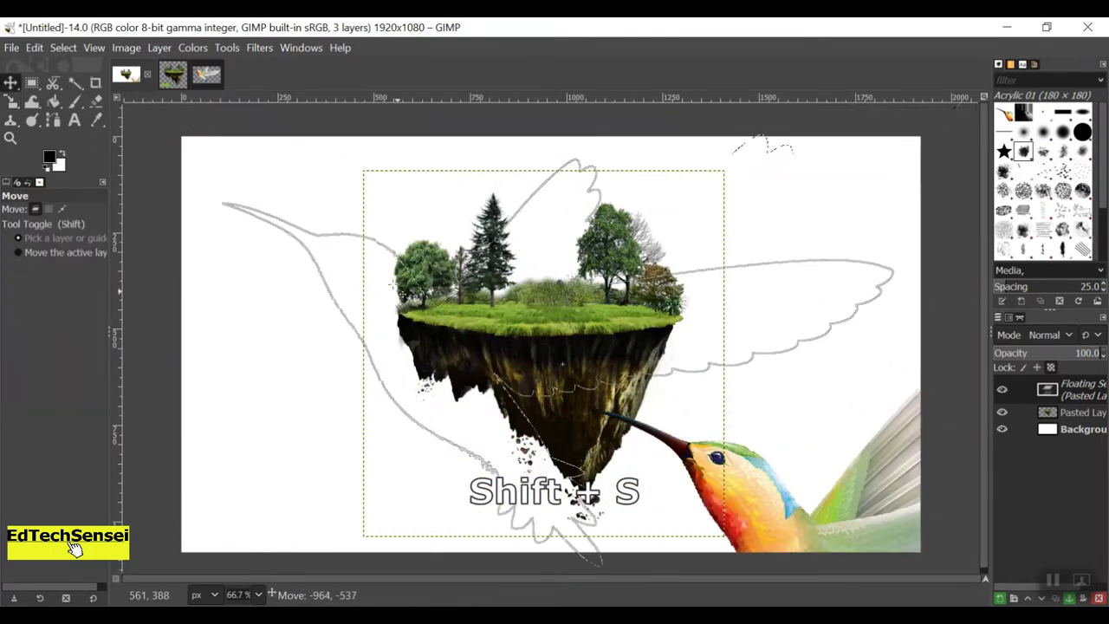
drag(397, 285, 394, 281)
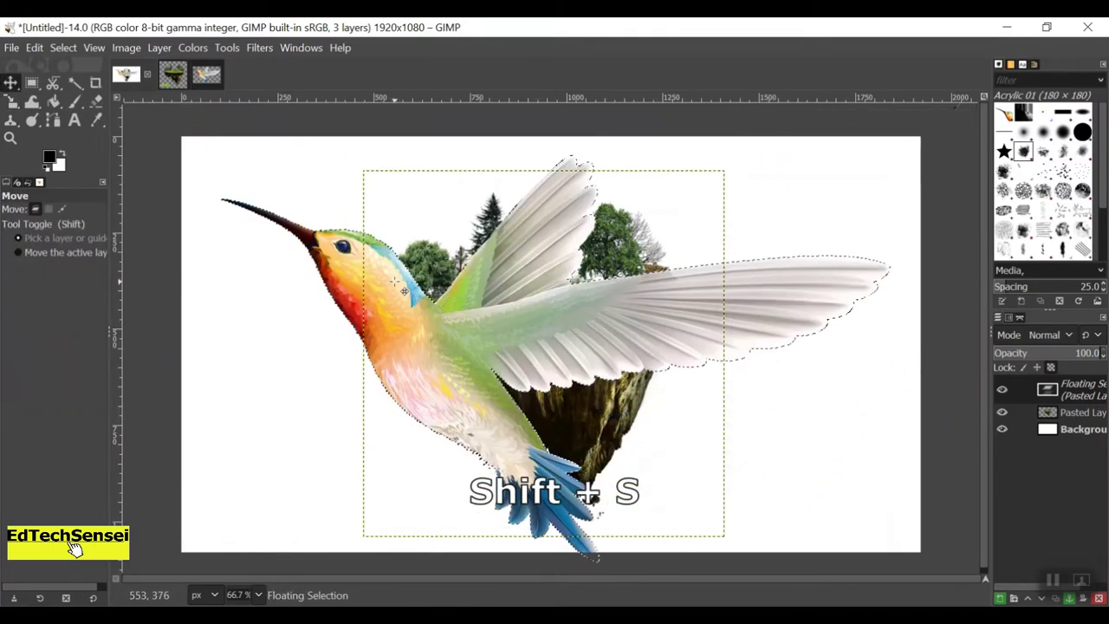
Shrink the hummingbird further and settle it over the island.
key(shift+s)
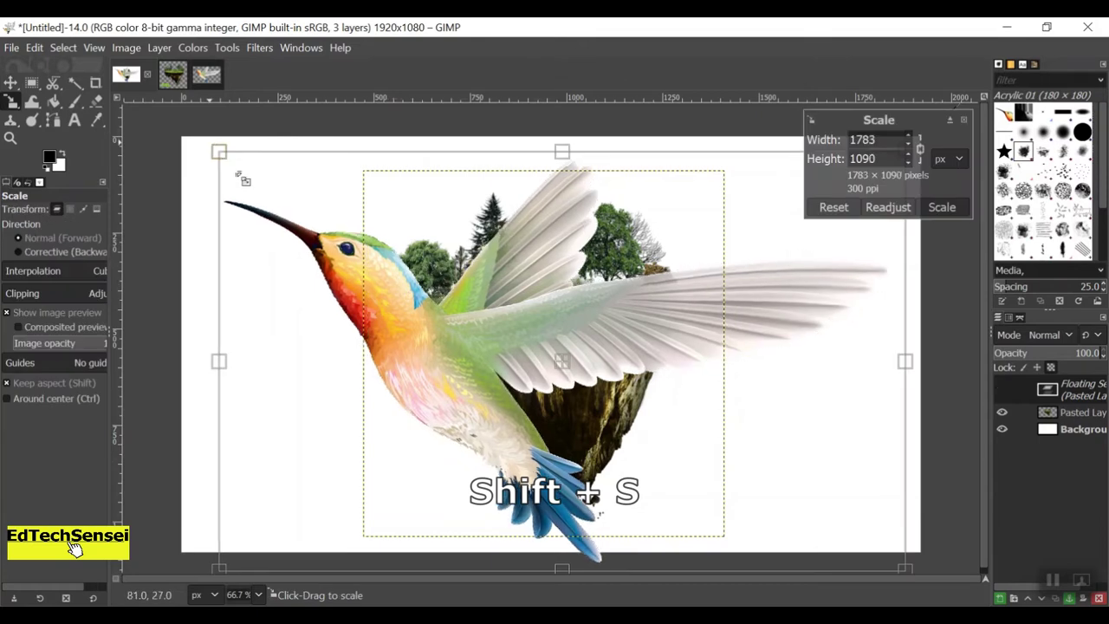
drag(240, 176, 364, 168)
key(Return)
key(m)
mouse_move(550, 388)
mouse_down()
mouse_move(408, 305)
mouse_move(384, 275)
mouse_up()
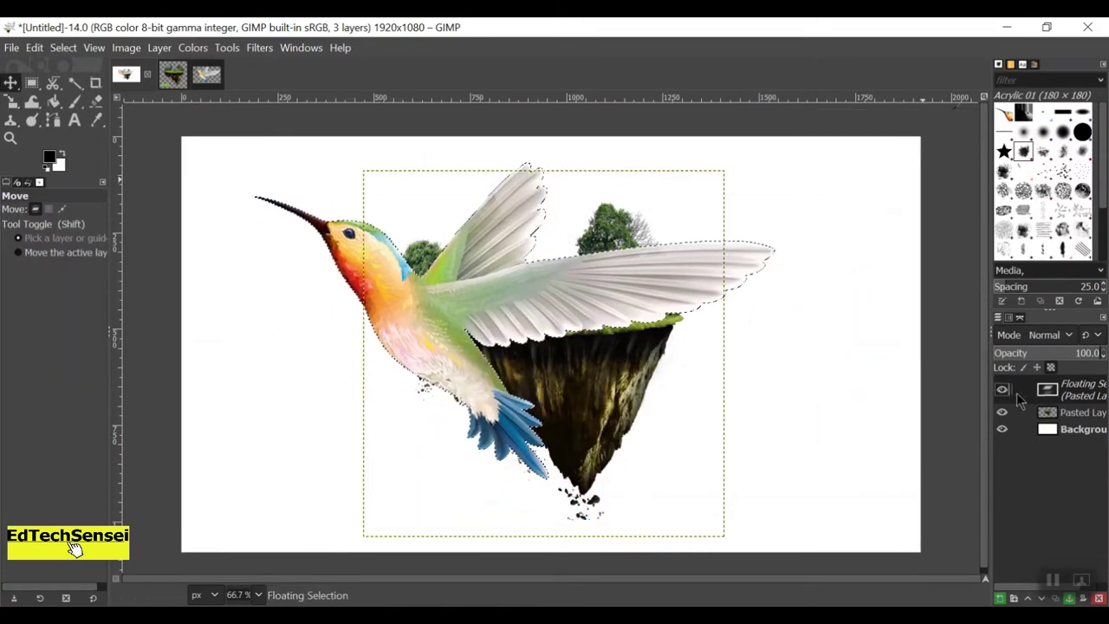
Make the hummingbird its own layer below the island and nudge it up and left.
click(1040, 437)
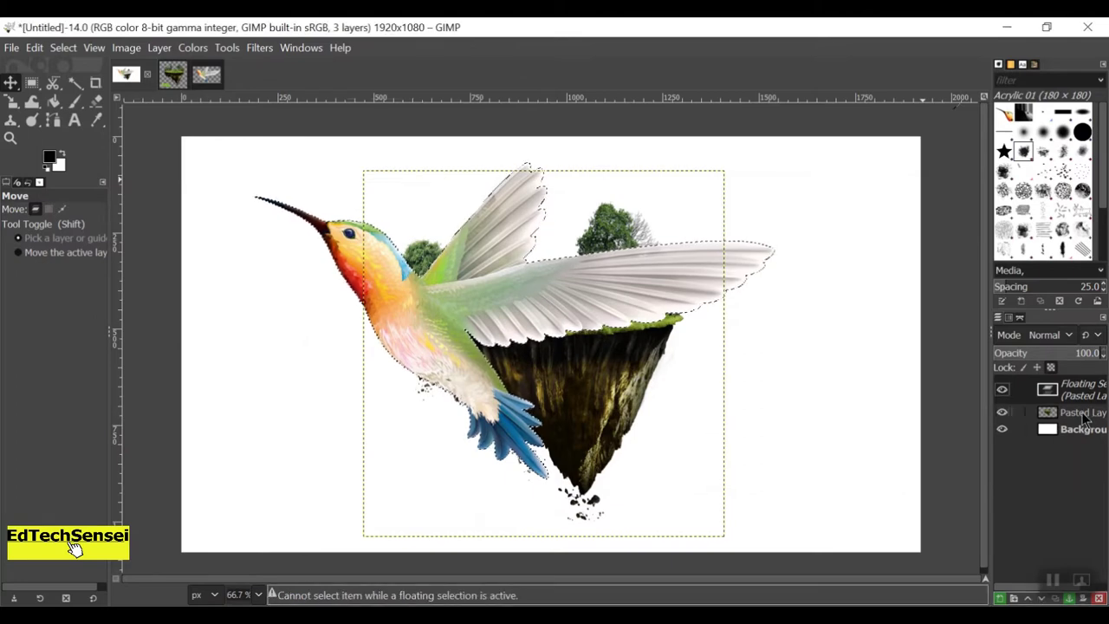
click(1002, 390)
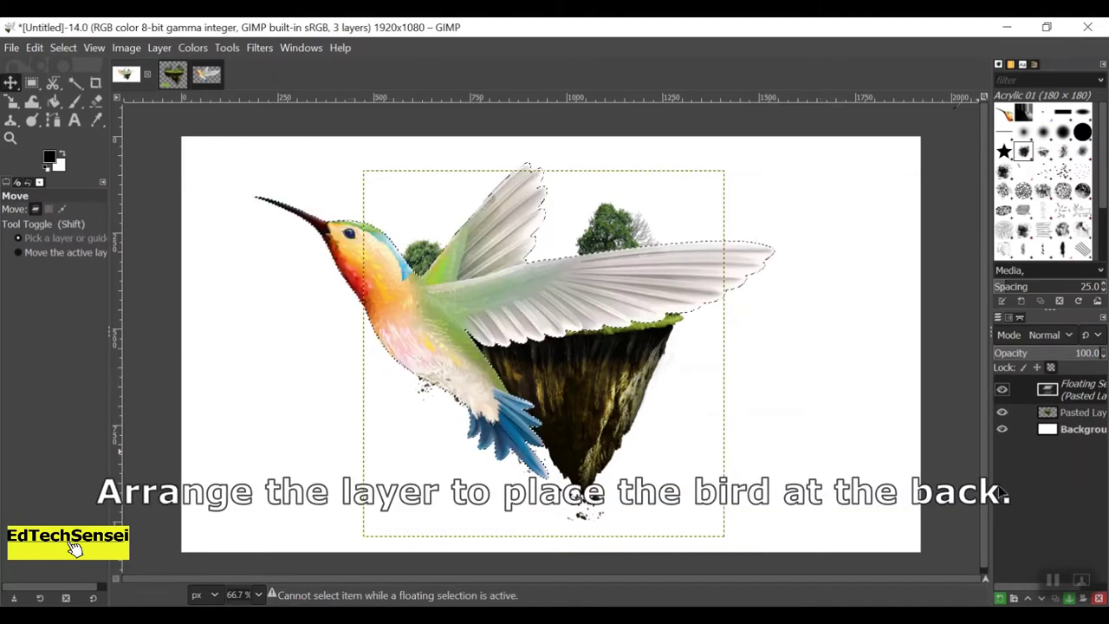
click(1043, 599)
drag(468, 296, 452, 271)
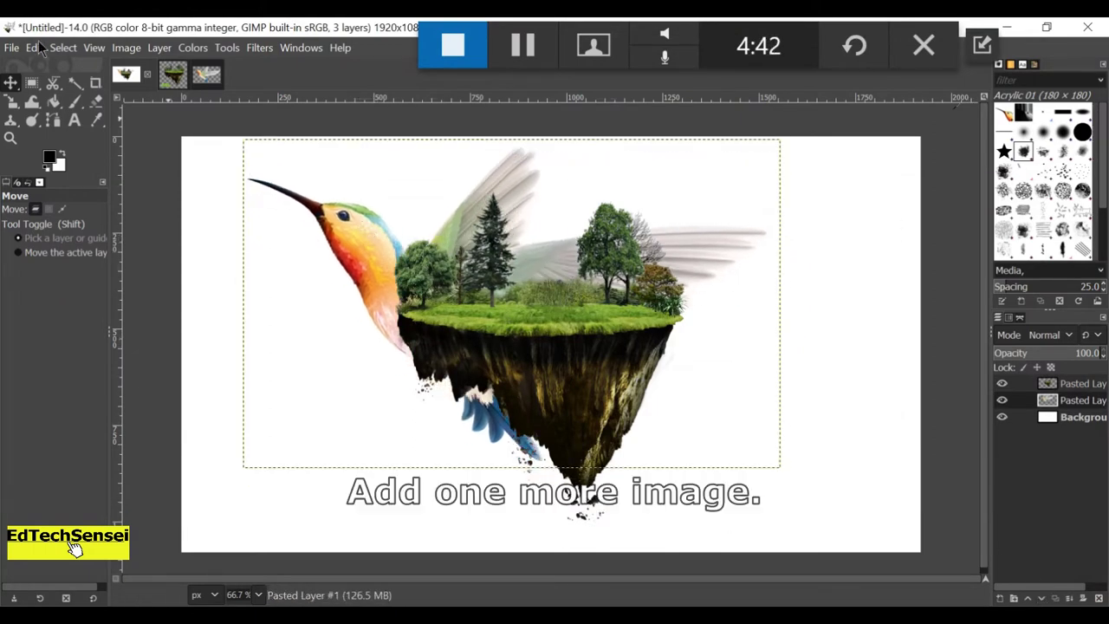
key(ctrl+o)
Open crocodile_PNG13185.png and choose a selection tool for the crocodile.
click(466, 403)
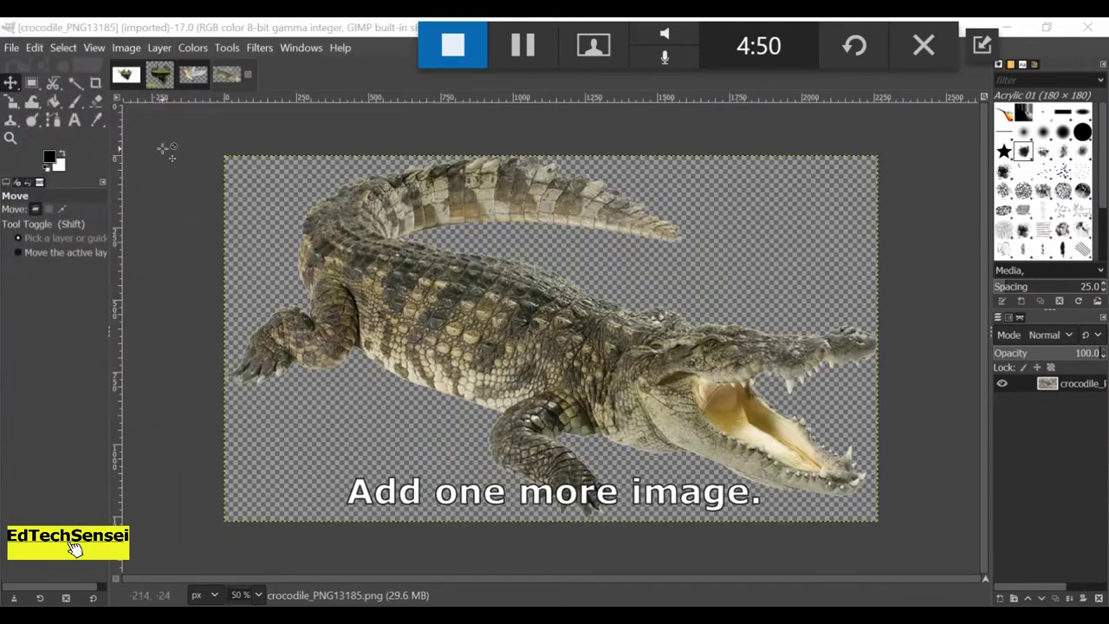
click(52, 83)
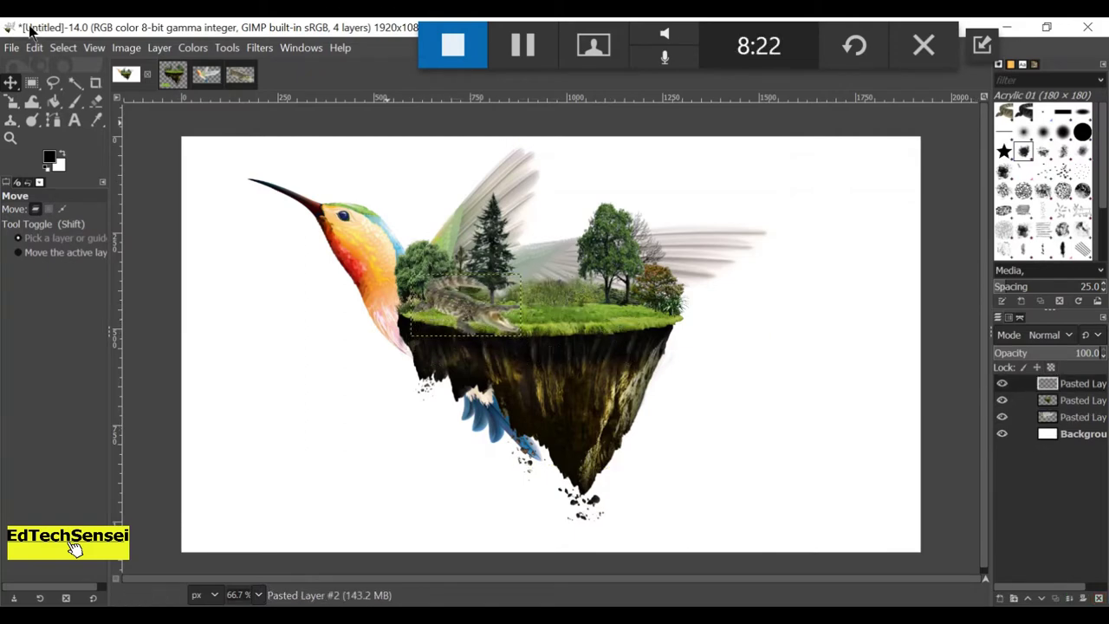
Browse the MODULE folder in the Open Image dialog, previewing picture files.
click(12, 47)
click(30, 104)
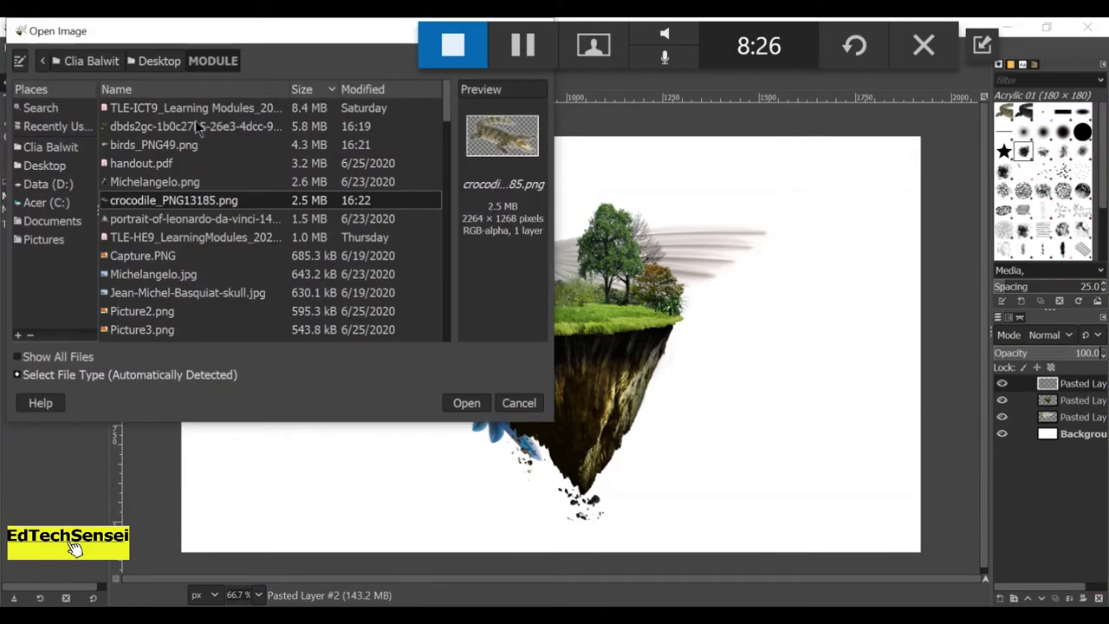
click(169, 257)
scroll(169, 259, down, 3)
scroll(169, 260, down, 3)
scroll(169, 259, down, 3)
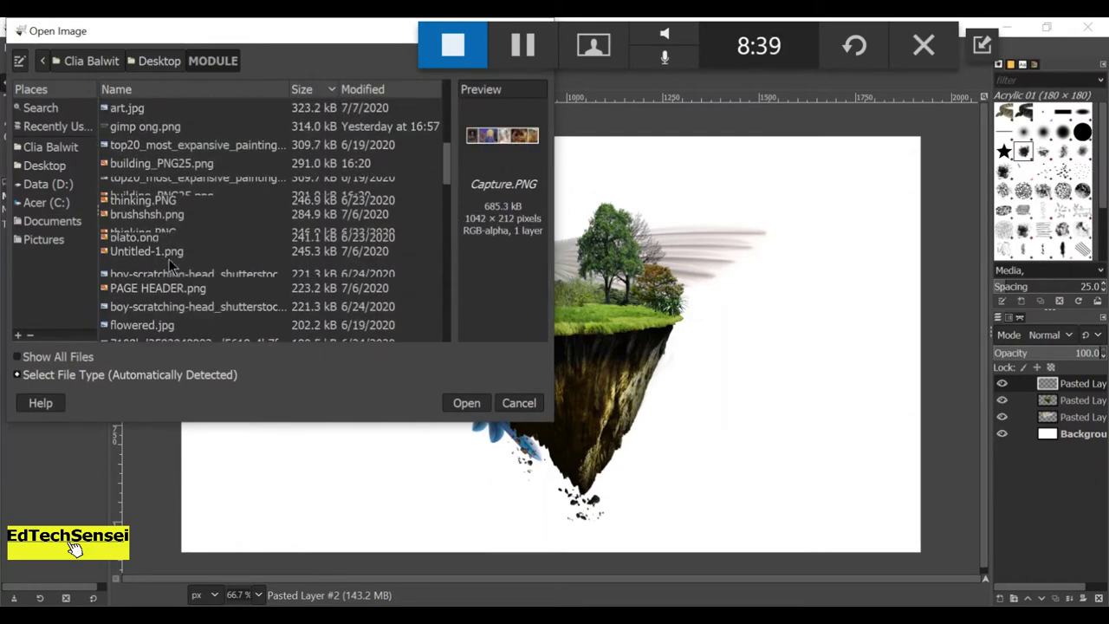
scroll(169, 259, down, 5)
scroll(169, 259, down, 5)
scroll(169, 260, down, 5)
scroll(169, 259, down, 5)
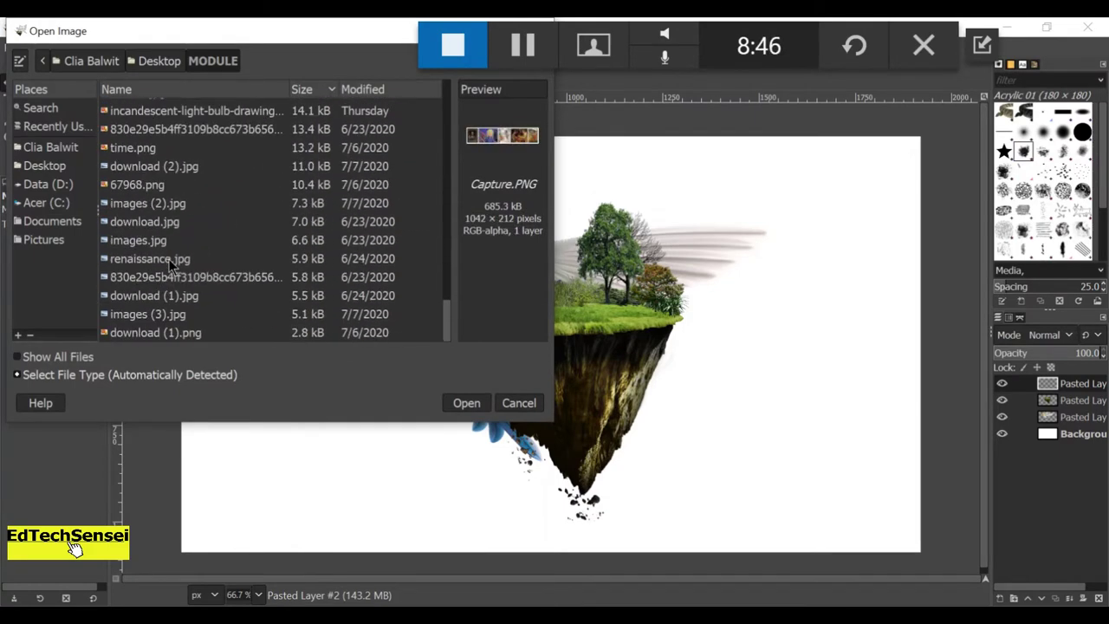
scroll(169, 259, up, 5)
scroll(168, 259, up, 5)
Open the T-rex dinosaur JPG and select its transparent background by colour.
click(165, 230)
scroll(165, 226, up, 5)
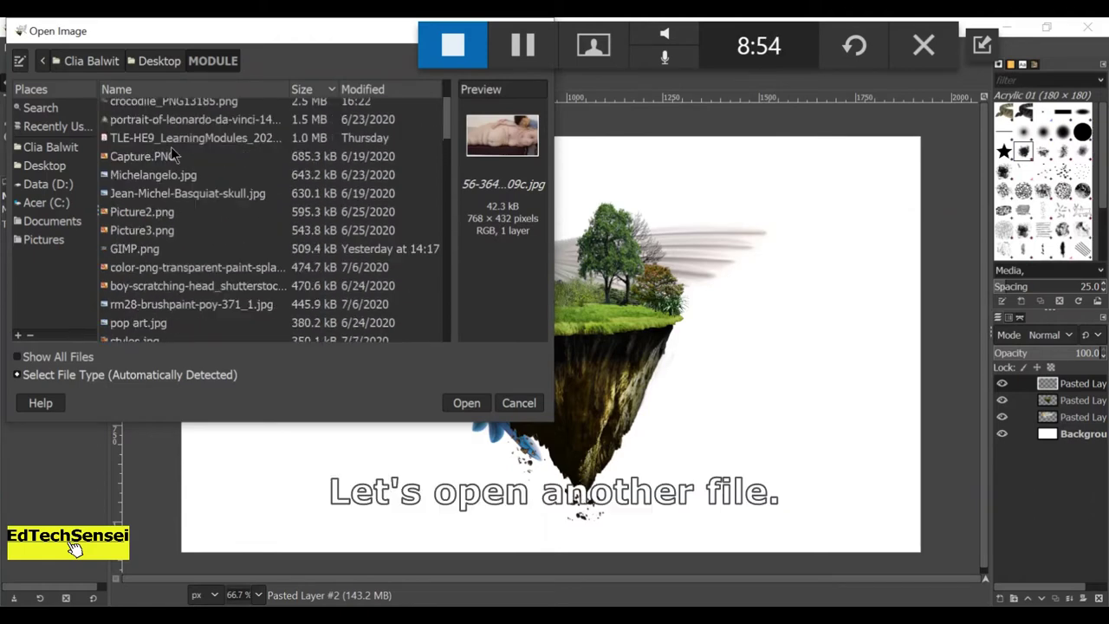
scroll(171, 153, up, 5)
click(165, 293)
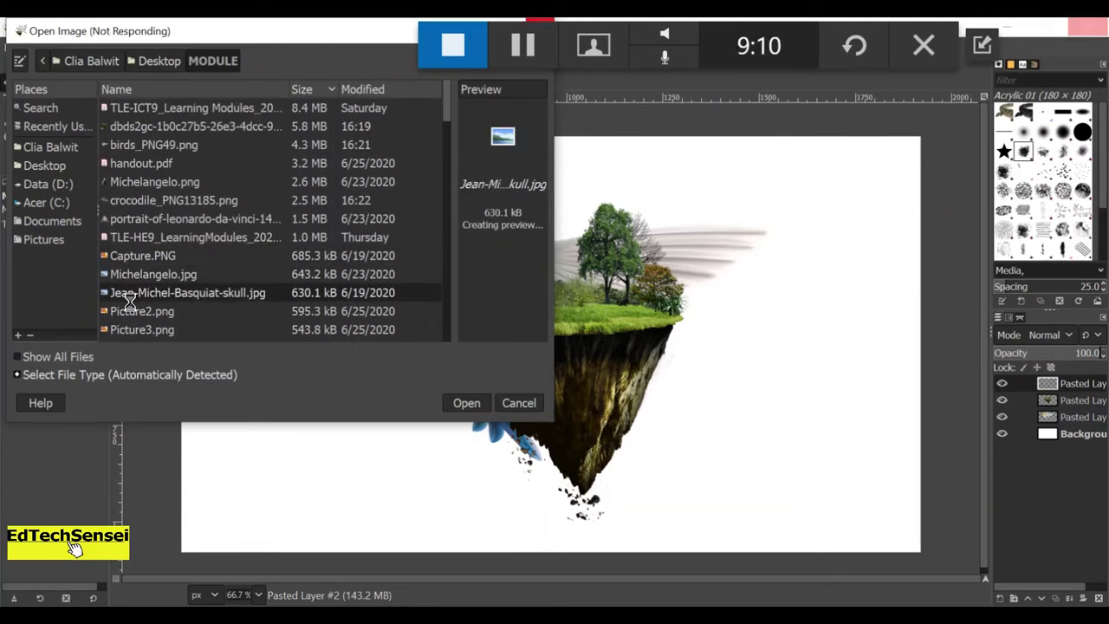
scroll(217, 260, down, 10)
click(174, 298)
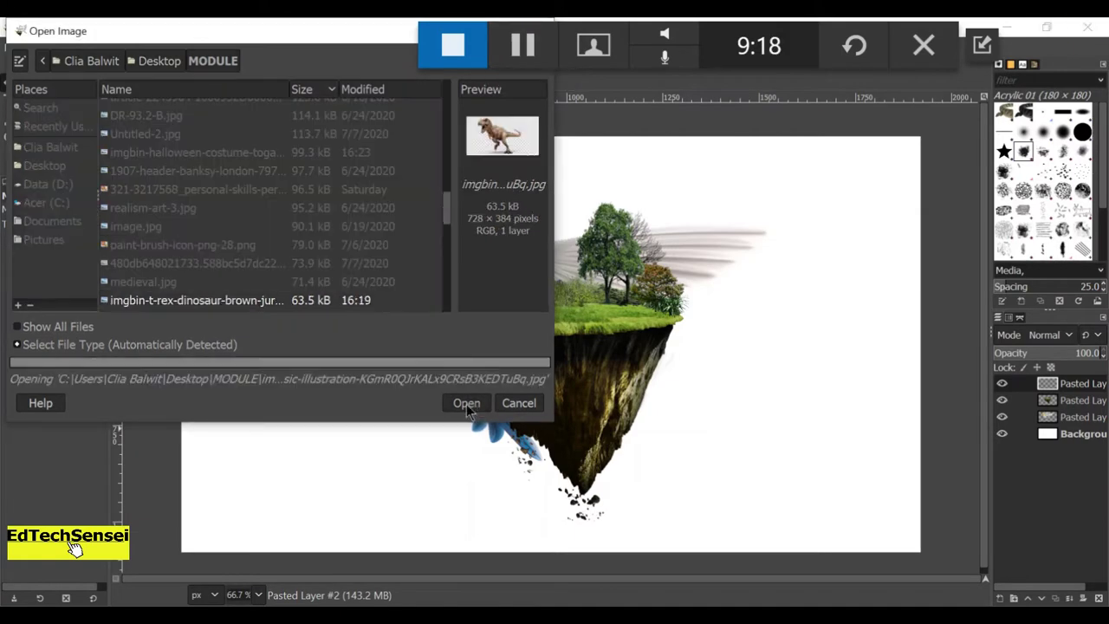
click(466, 403)
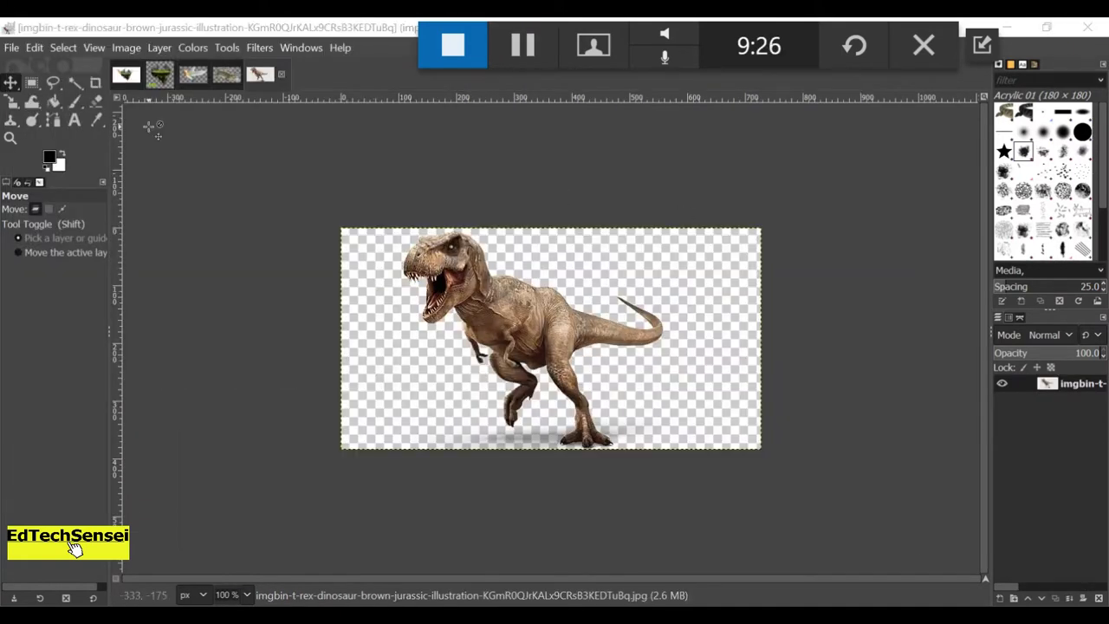
key(u)
click(401, 319)
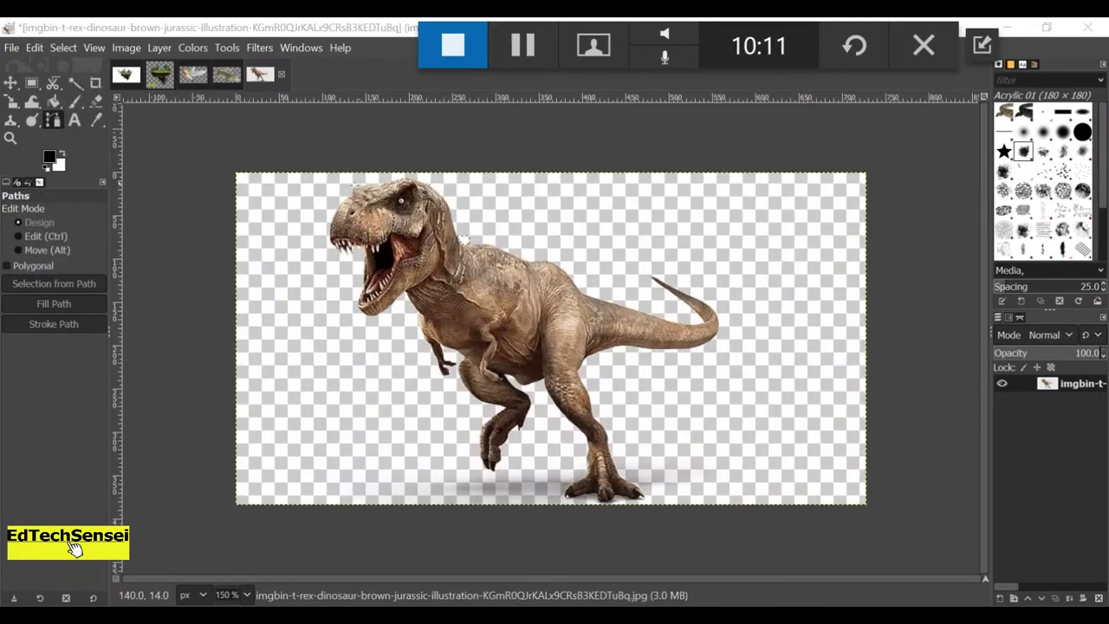
Trace a closed path around the T-rex from head to front foot and make it a selection.
click(422, 182)
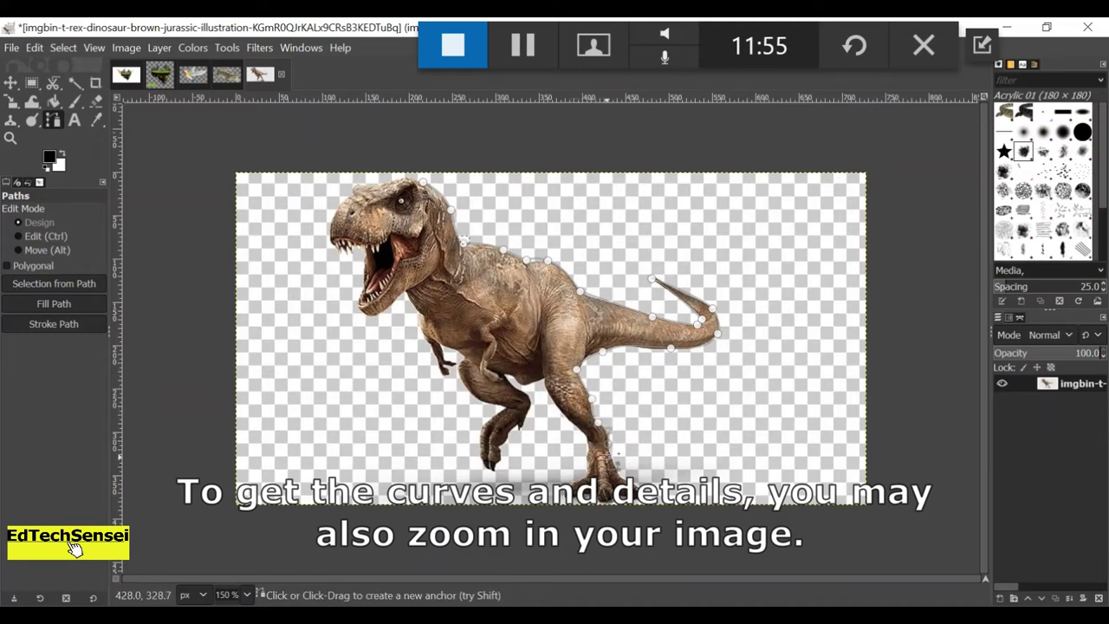
click(616, 472)
click(631, 484)
click(643, 493)
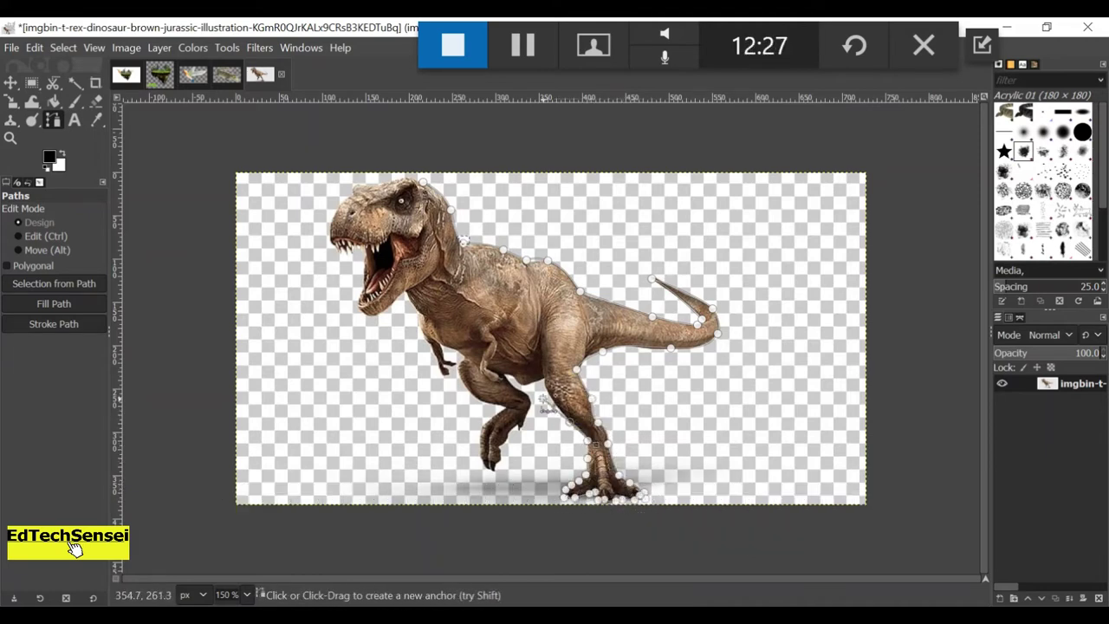
key(ctrl)
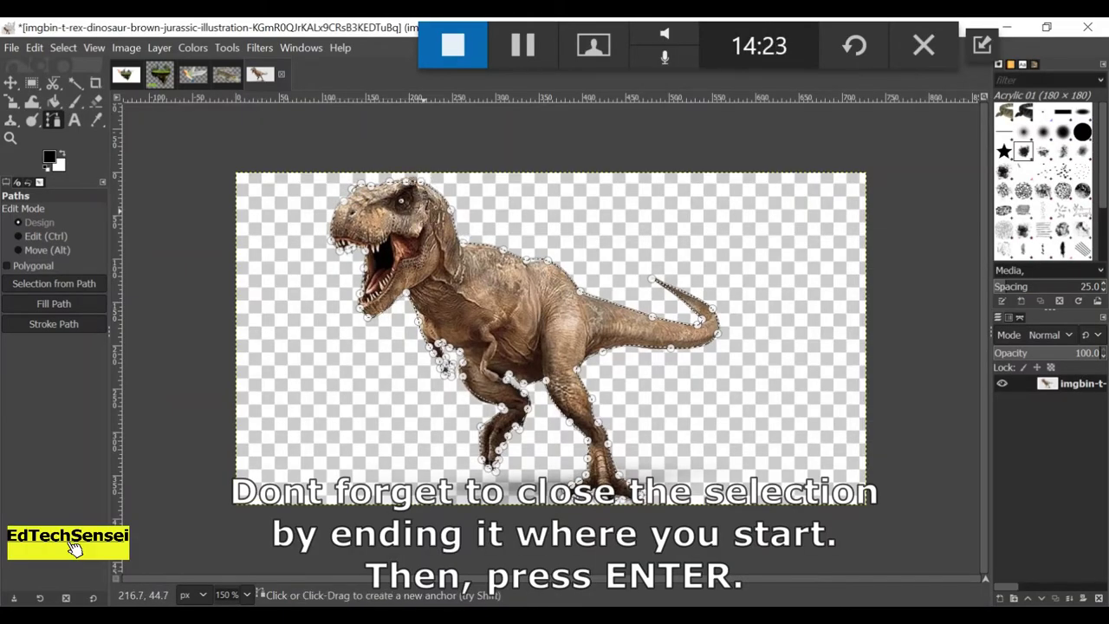
key(Return)
Paste the copied T-rex onto the island's centre and anchor it as the top layer.
key(ctrl+c)
key(ctrl+v)
key(m)
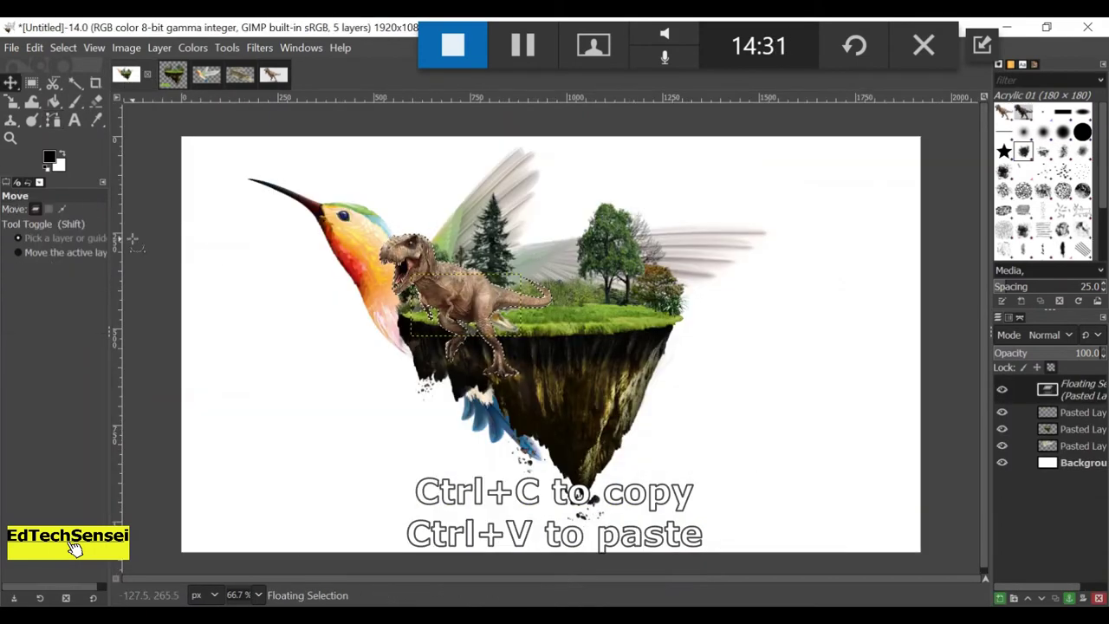
mouse_move(407, 254)
mouse_down()
mouse_move(508, 209)
mouse_move(546, 221)
mouse_up()
click(1004, 598)
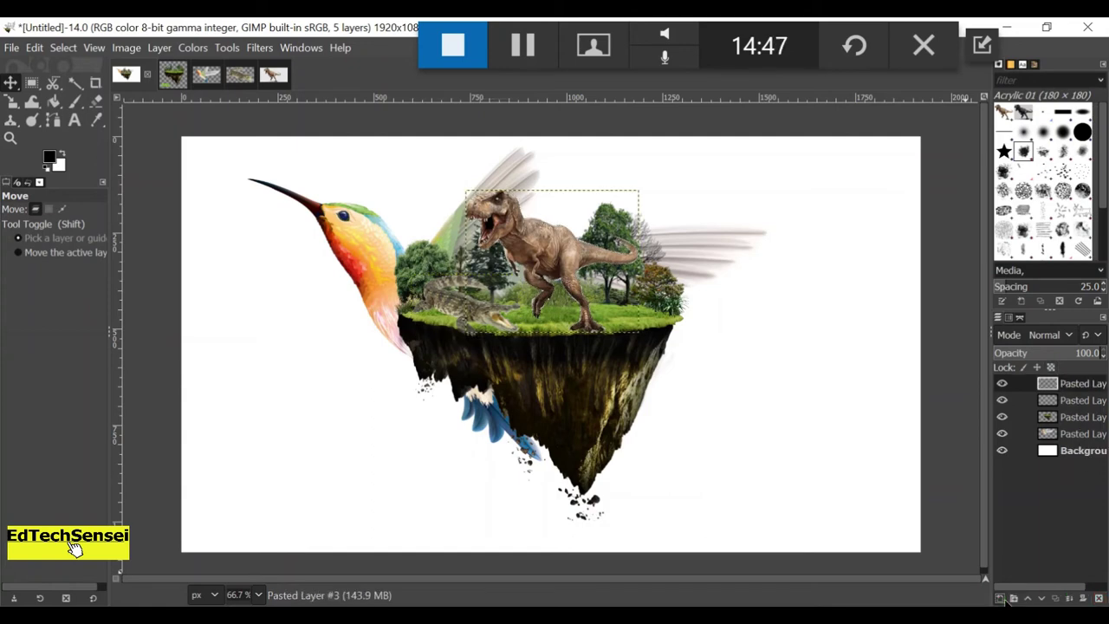
click(1042, 598)
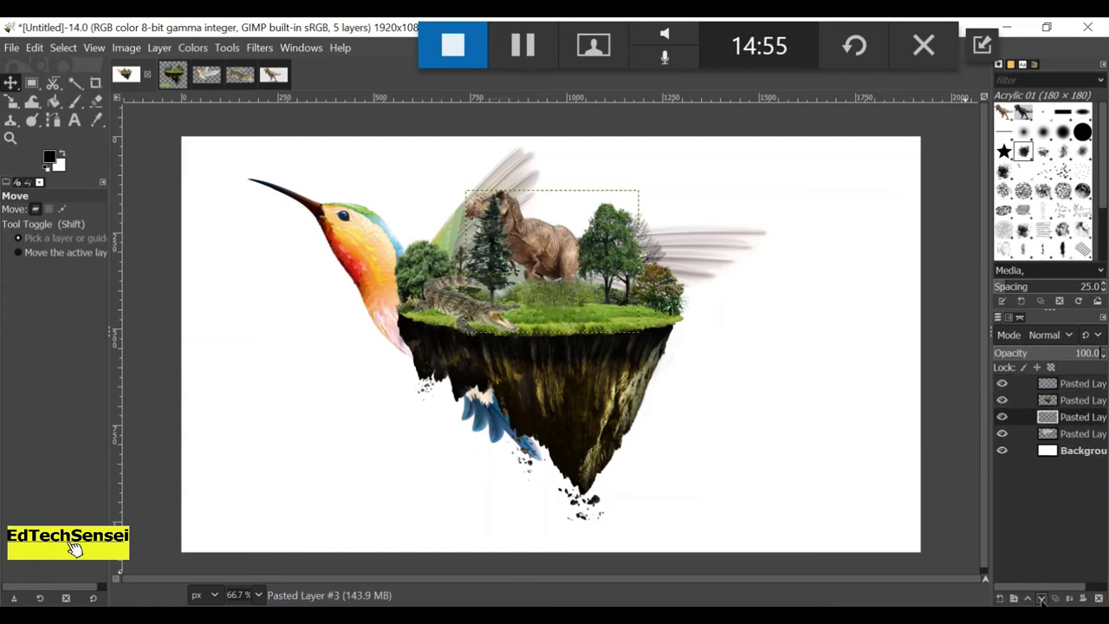
click(1027, 597)
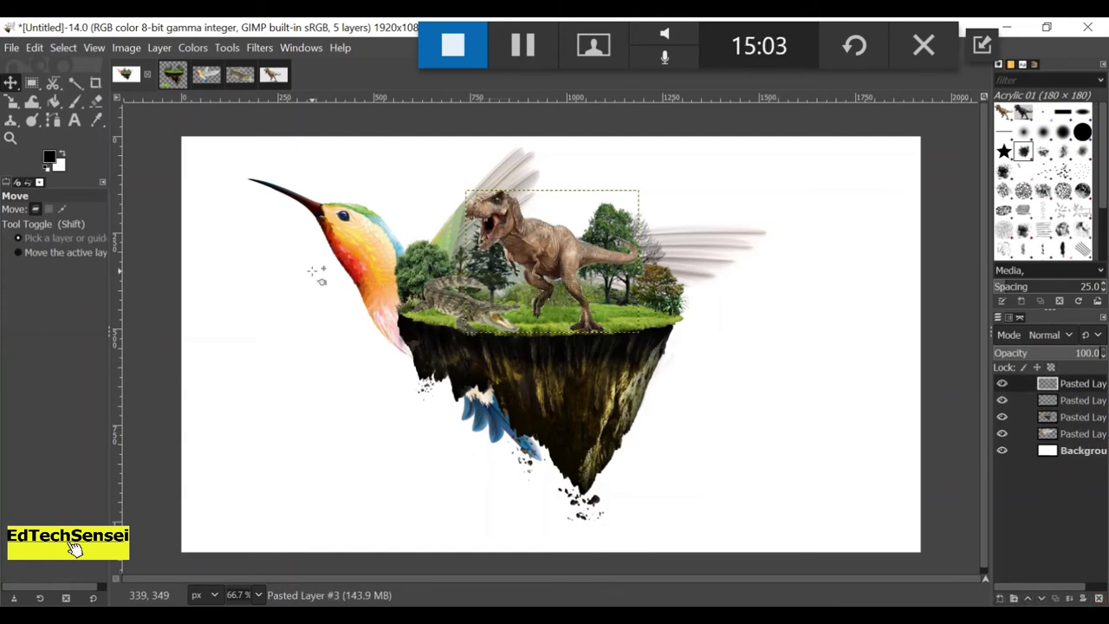
Enlarge the T-rex layer slightly and open building.jpg.
key(shift+s)
drag(465, 190, 459, 183)
key(Return)
click(13, 47)
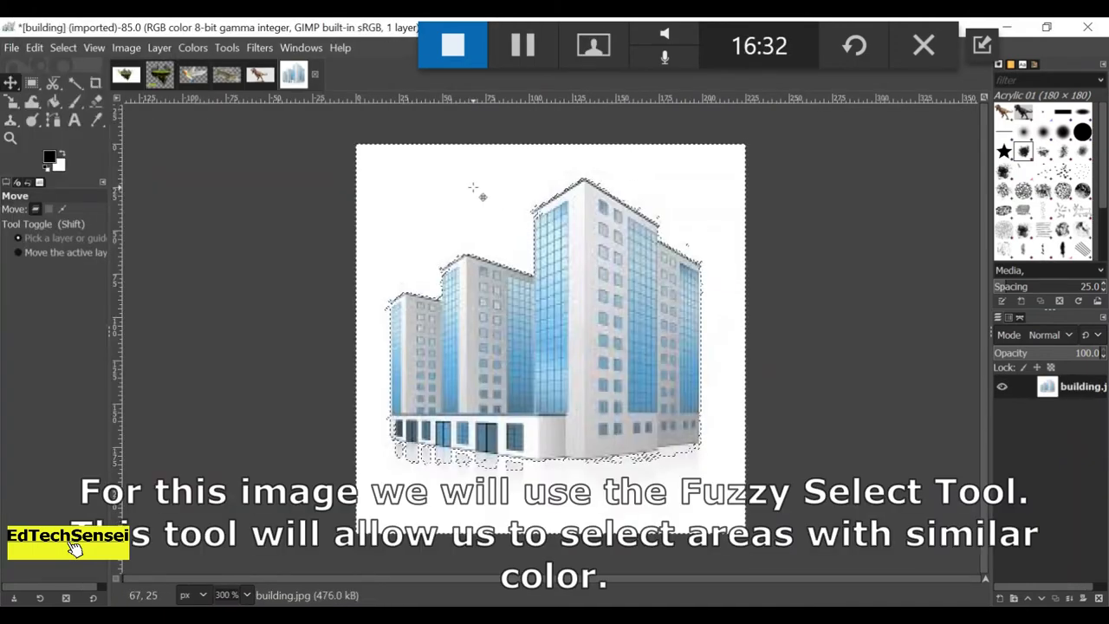
Cut the building from its white background and paste it into the composite, scaled to about 415x385 as a new layer.
key(u)
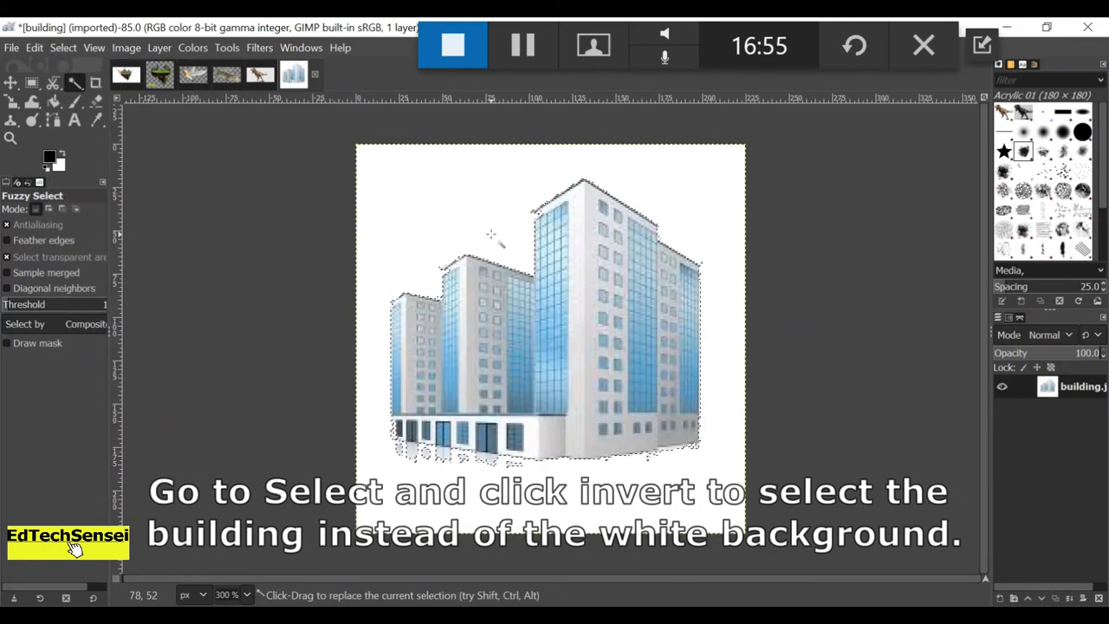
click(126, 75)
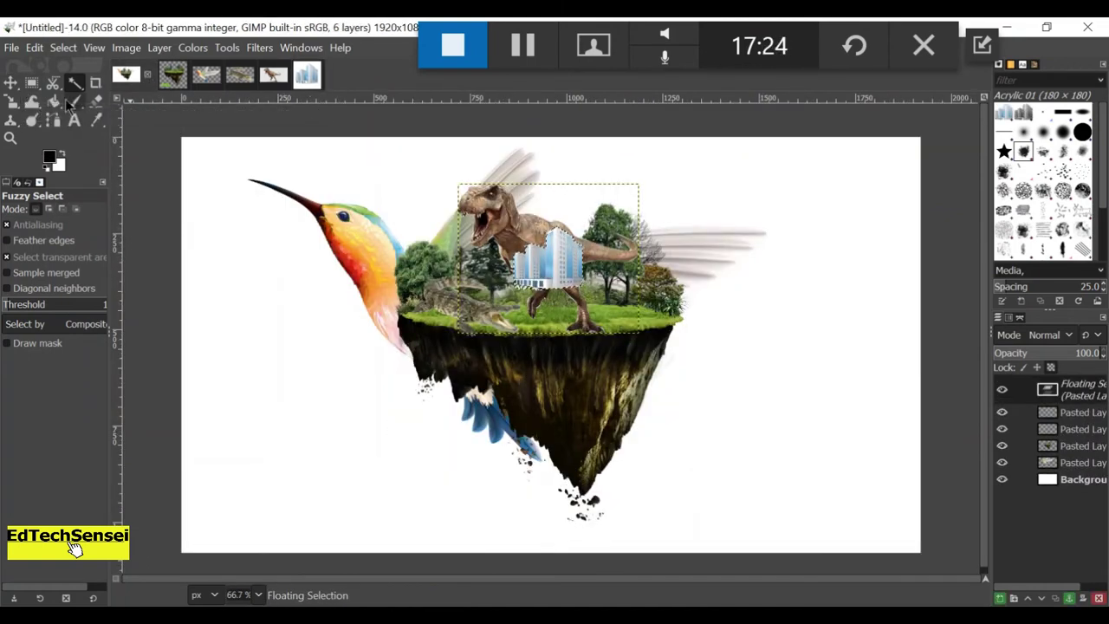
click(11, 101)
click(554, 260)
drag(585, 289, 641, 350)
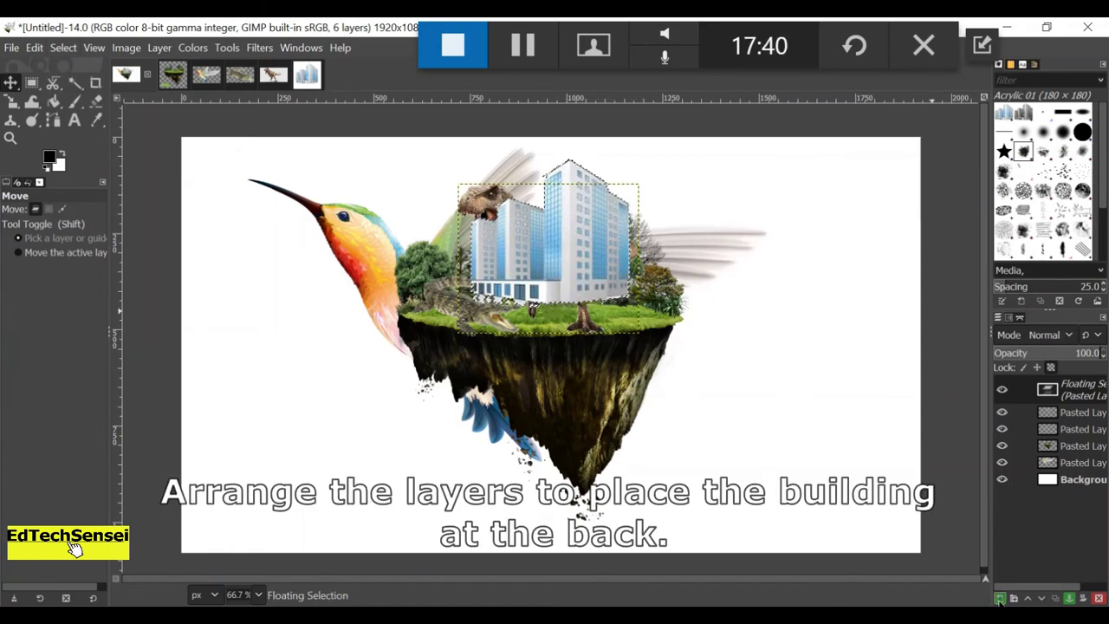
click(1000, 598)
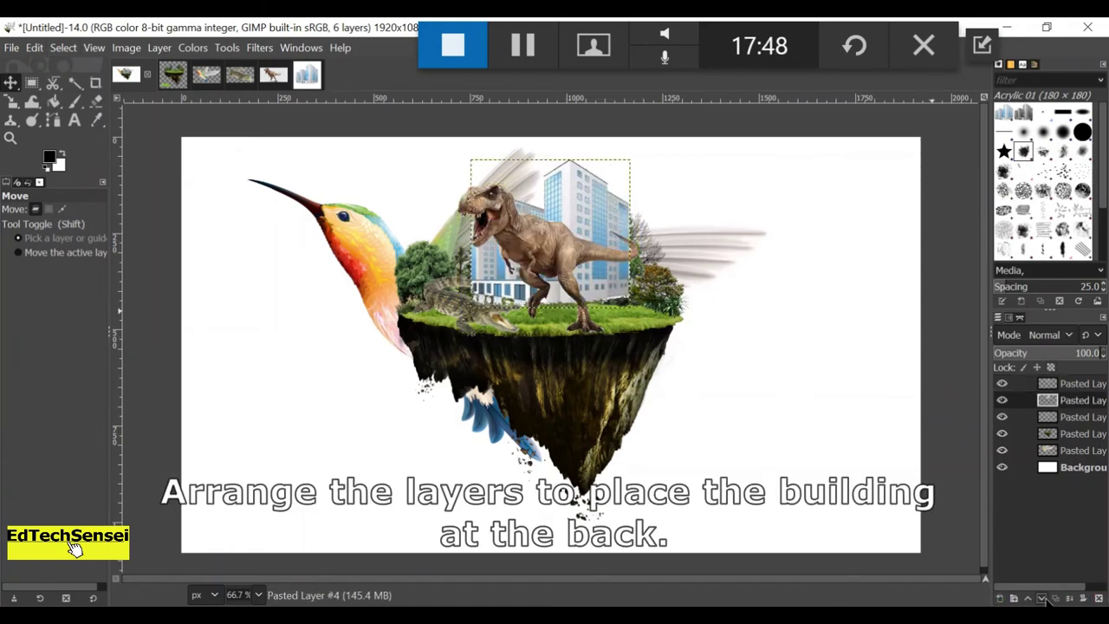
Lower the building layer behind the trees and nudge the T-rex slightly up and right.
click(1042, 598)
click(1043, 597)
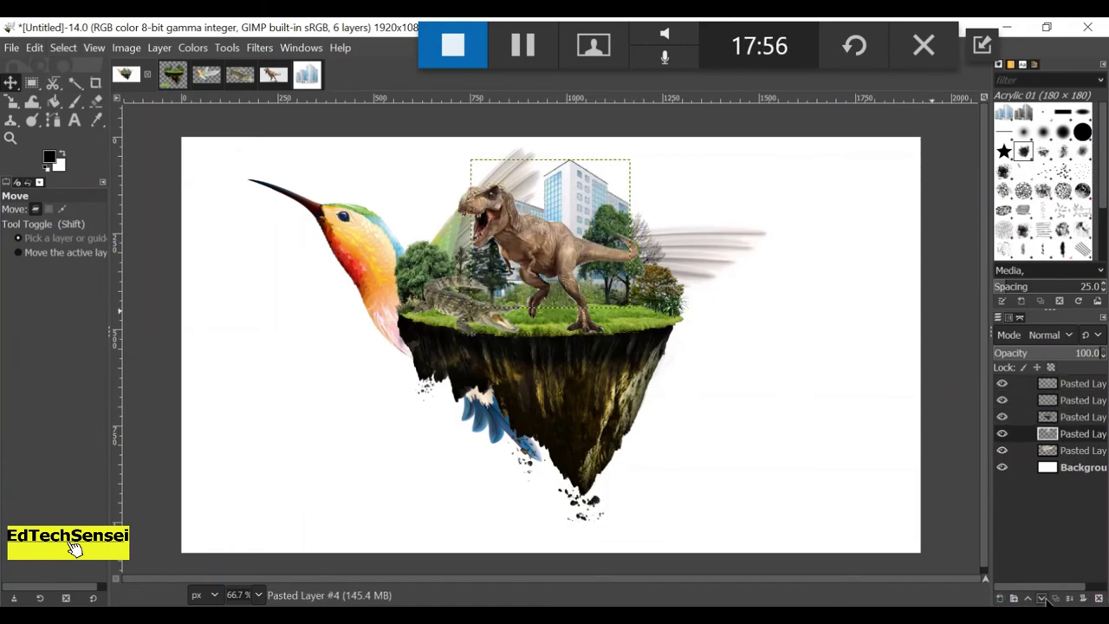
drag(563, 253, 569, 241)
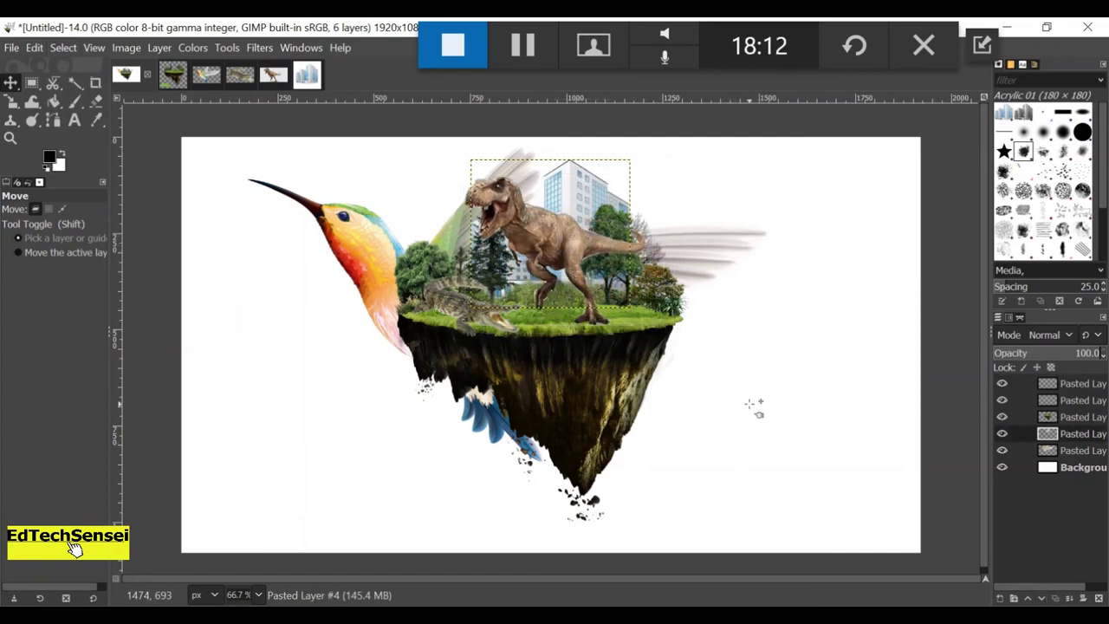
Open the giraffe image unnamed.png alongside the island composite.
click(21, 48)
click(35, 107)
click(466, 401)
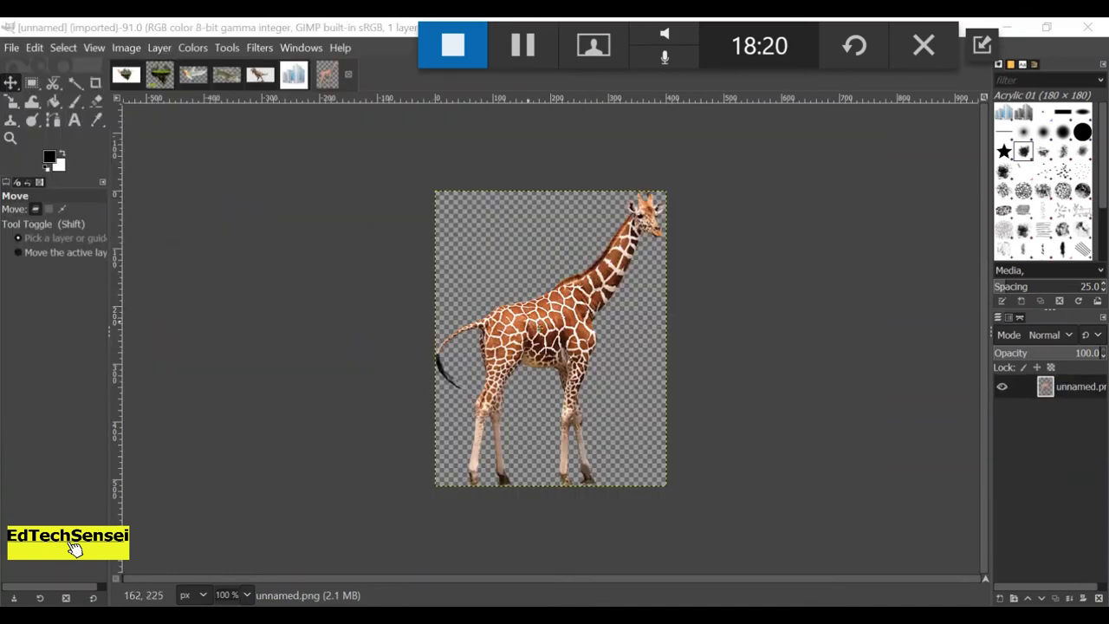
click(126, 74)
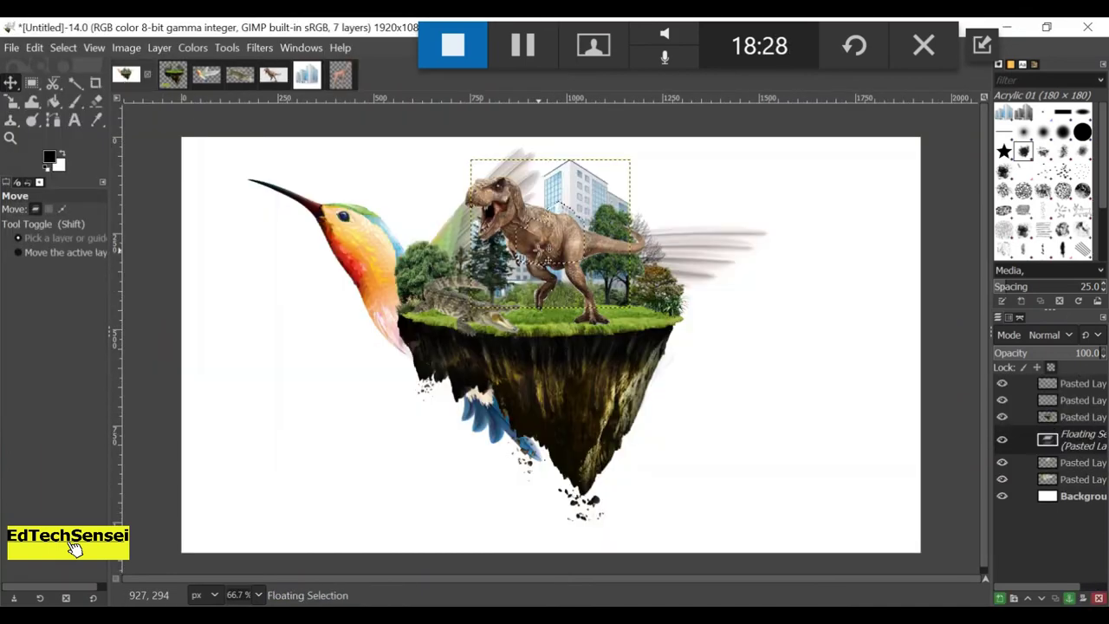
click(327, 74)
Free-select the giraffe, paste it into the composite at the island's right edge, and make it a new layer.
click(57, 85)
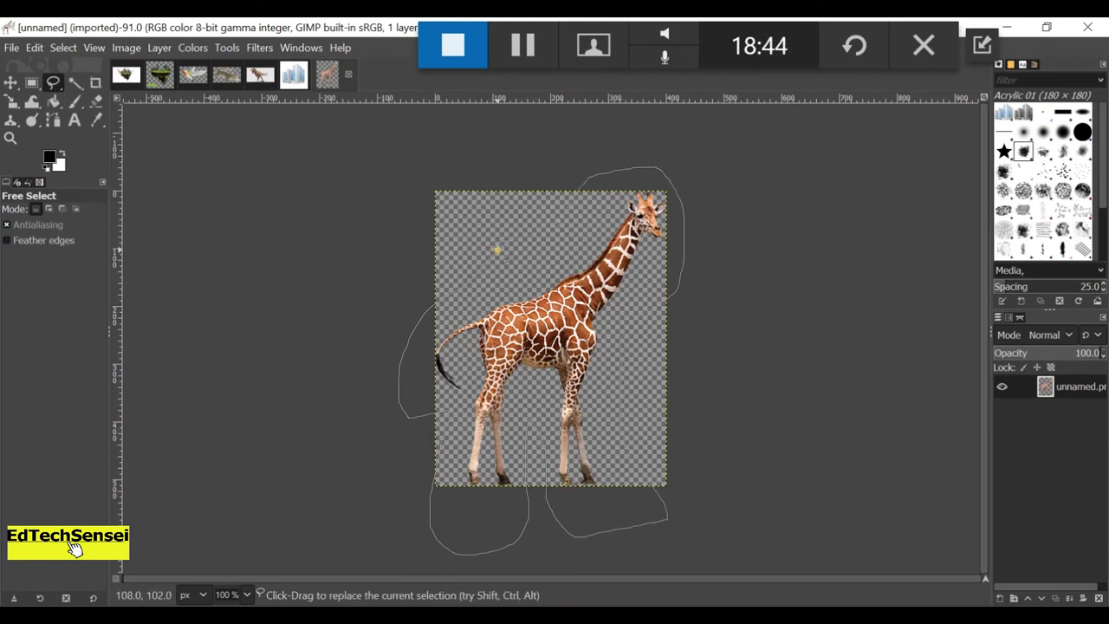
key(Return)
key(ctrl+c)
click(160, 75)
key(ctrl+v)
key(m)
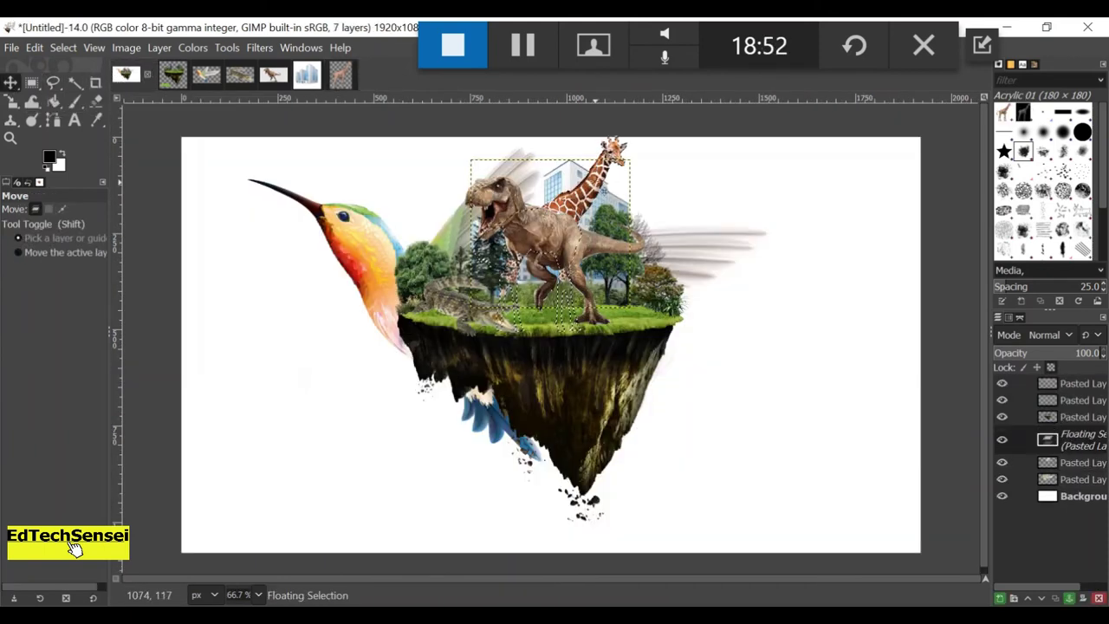
drag(605, 183, 696, 174)
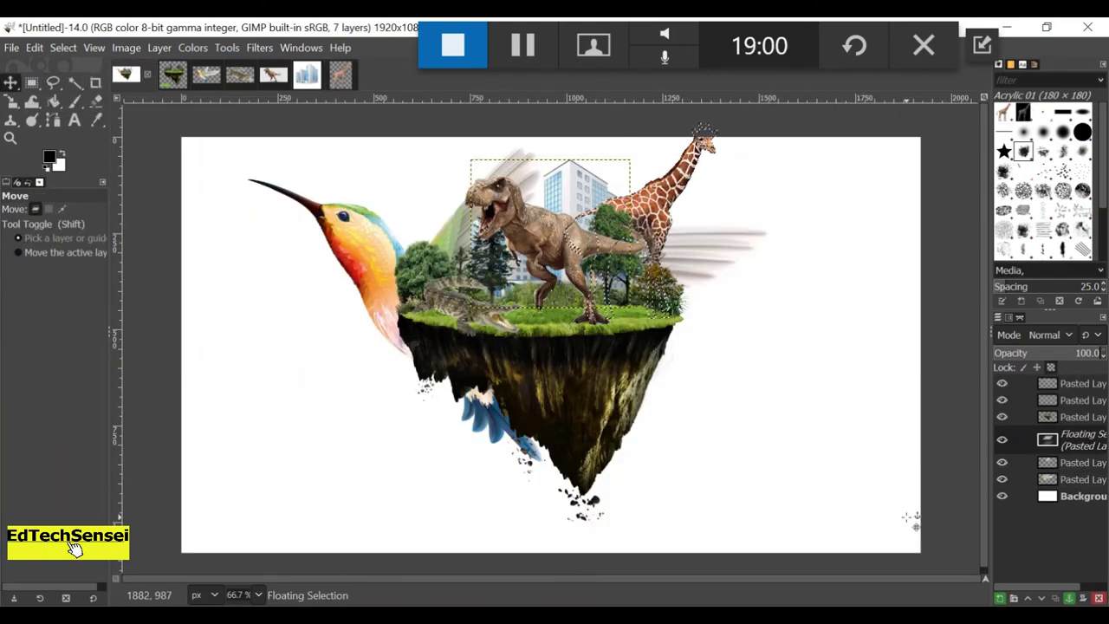
key(ctrl+shift+n)
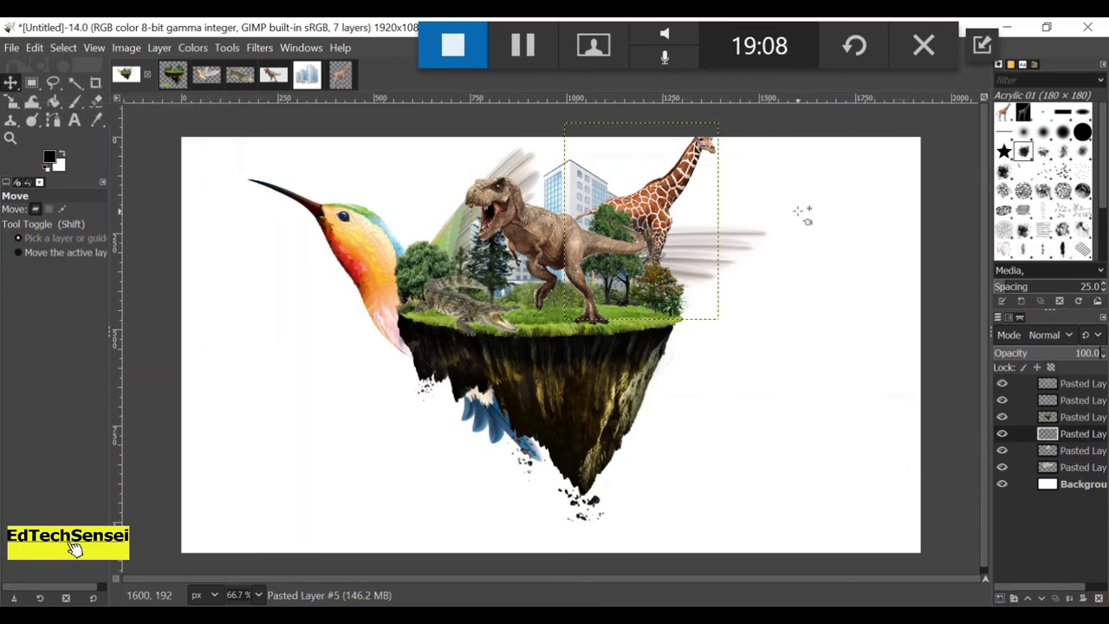
Scale the giraffe layer to about 317x417.
key(shift+s)
mouse_move(718, 221)
mouse_down()
mouse_move(708, 257)
mouse_move(673, 241)
mouse_up()
key(Return)
key(m)
key(shift+s)
click(704, 206)
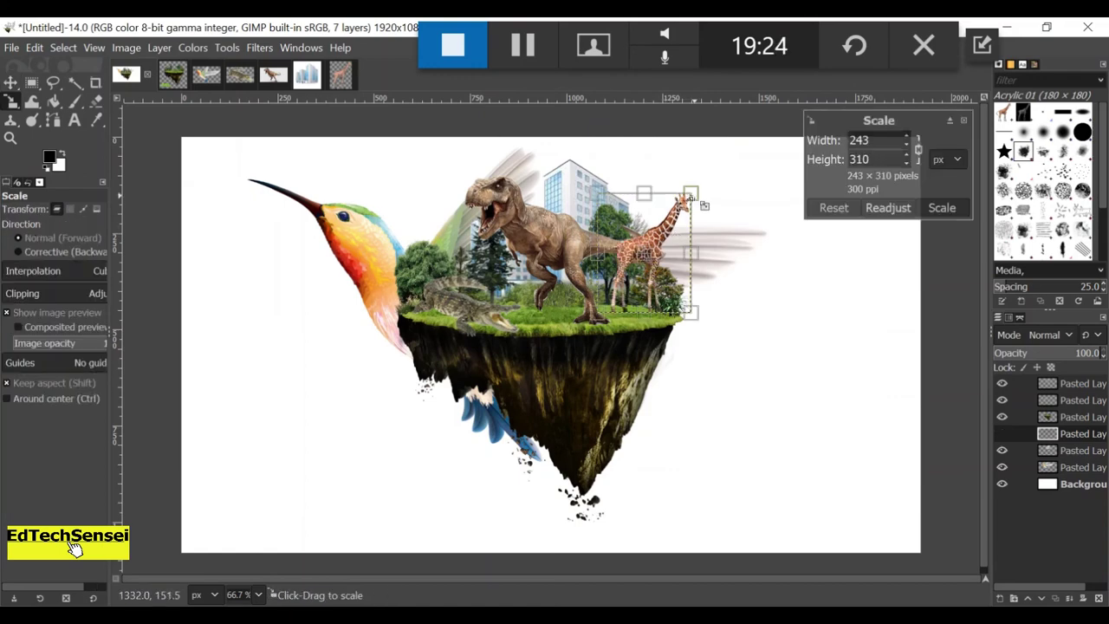
drag(691, 194, 725, 180)
key(Return)
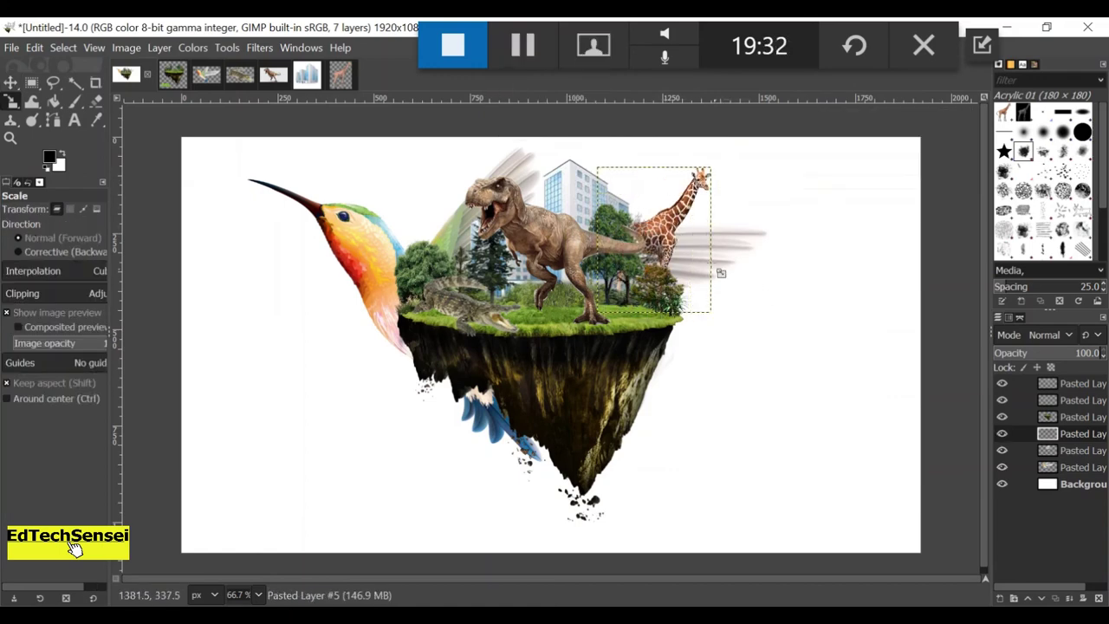
click(701, 220)
drag(701, 219, 728, 156)
key(Return)
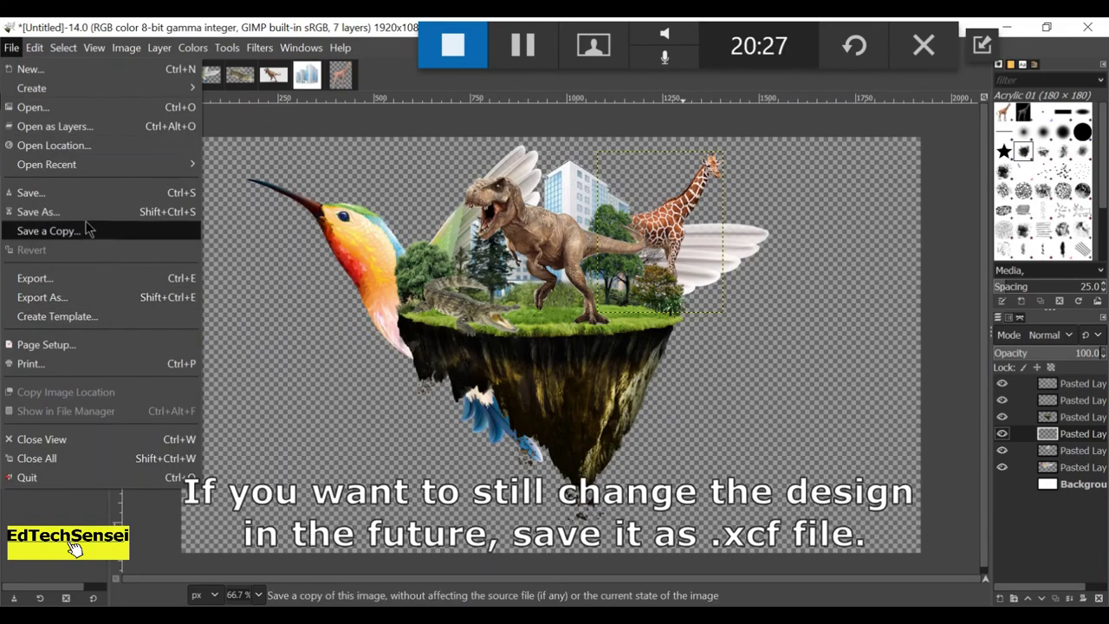
Save a copy as Untitled.xcf on the Desktop and export it as Photo manipulation.png.
click(39, 211)
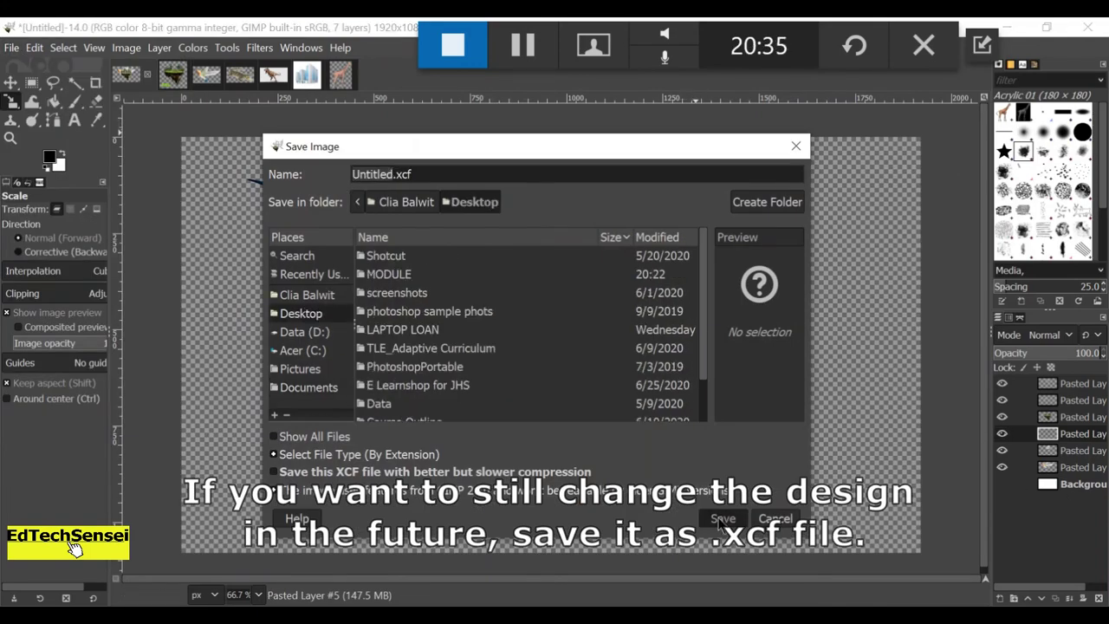
click(719, 520)
click(12, 48)
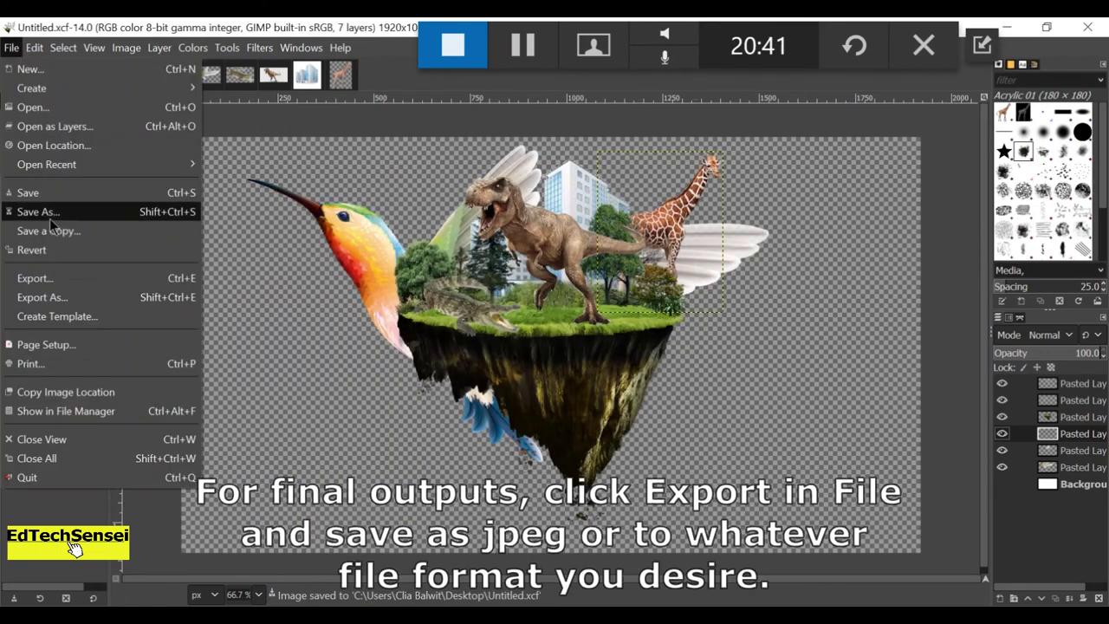
click(41, 298)
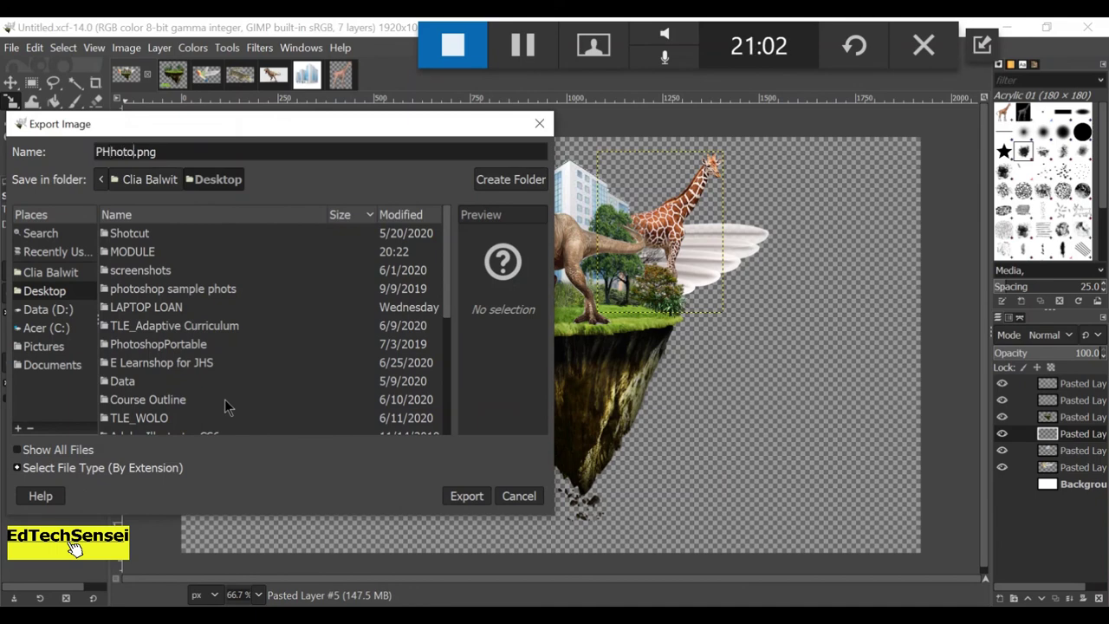
key(BackSpace)
key(BackSpace)
key(BackSpace)
text(hoto)
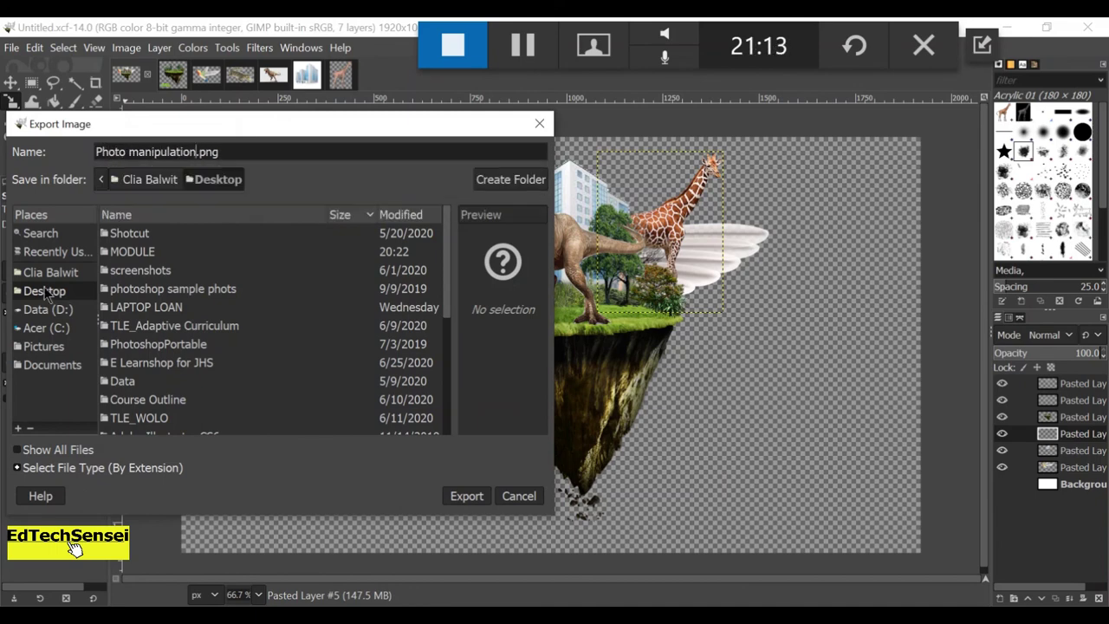
click(473, 499)
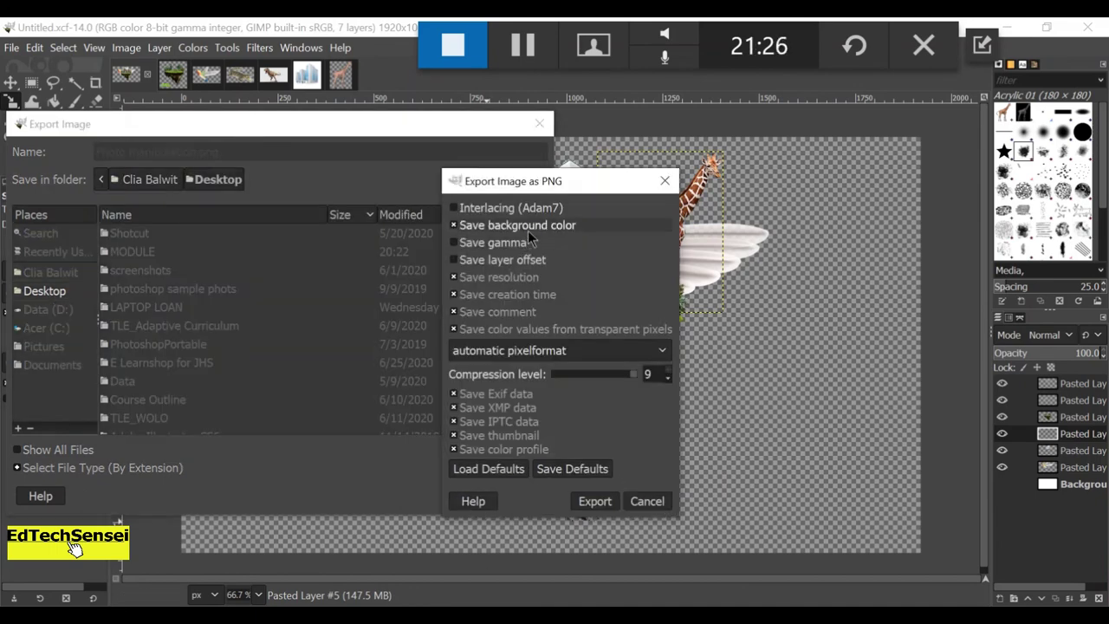
click(594, 501)
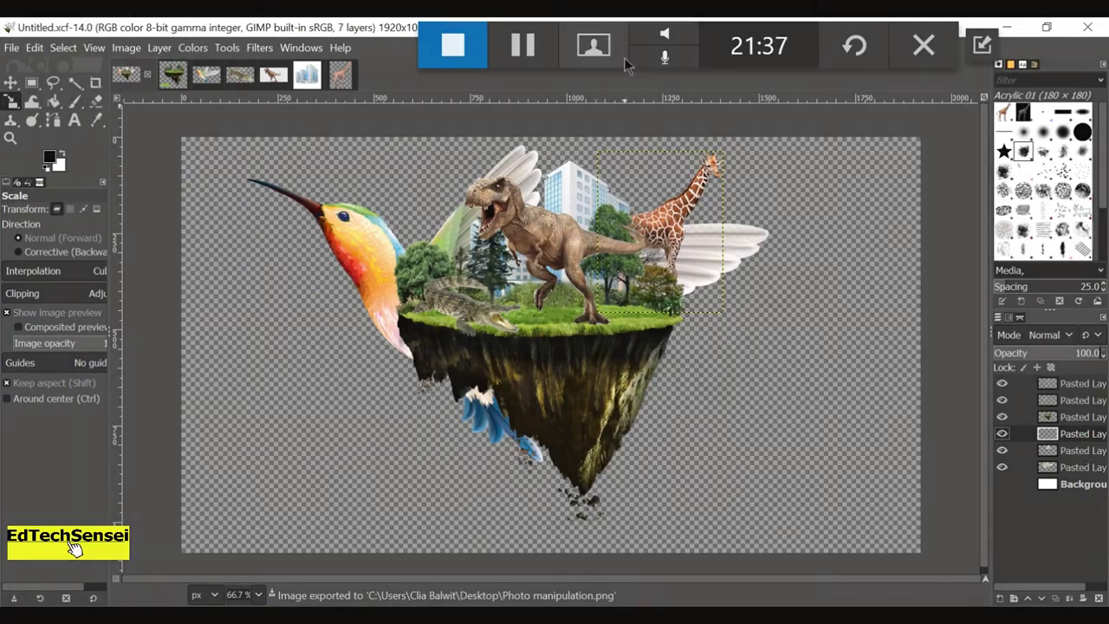